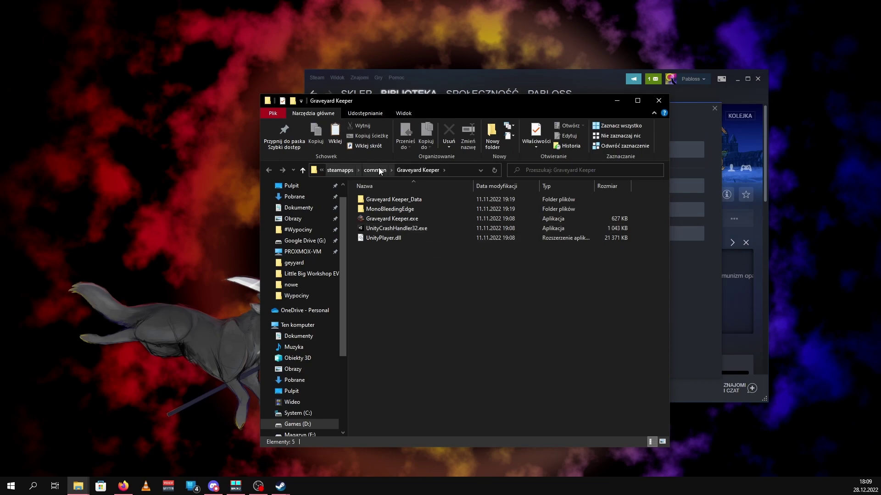
Duplicate the Graveyard Keeper game folder inside the Steam library's common folder as a backup.
click(368, 171)
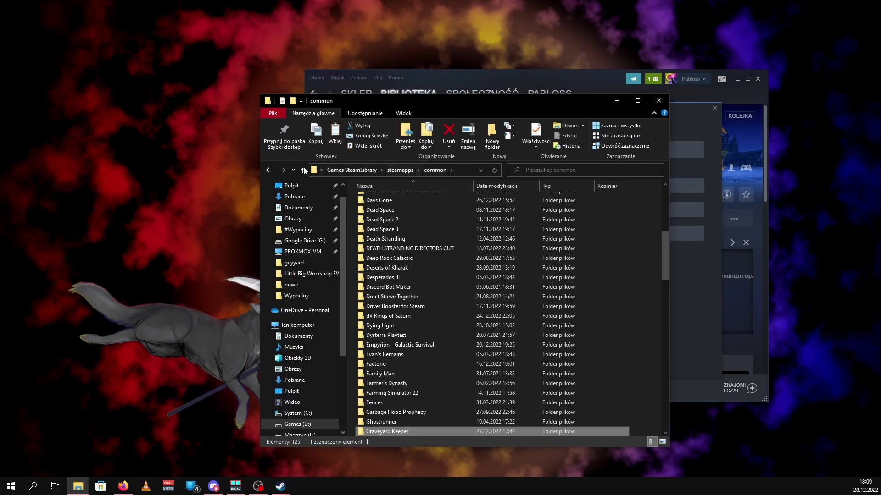
double_click(422, 427)
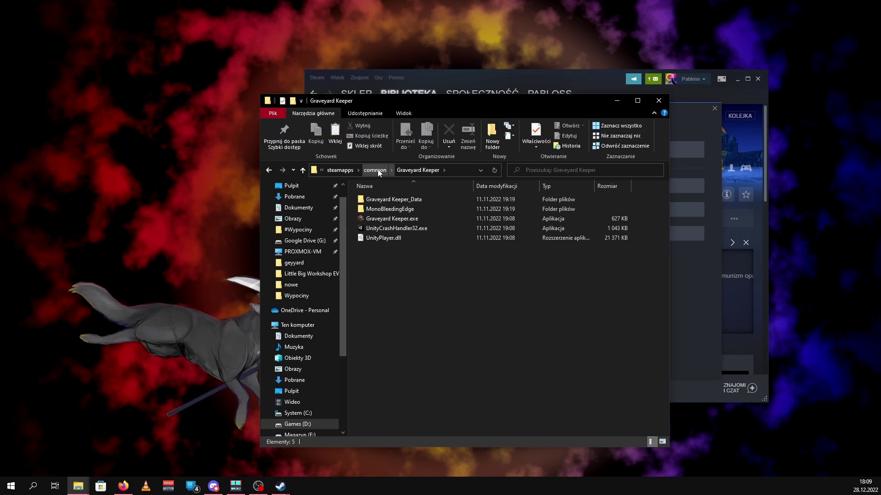
click(303, 171)
right_click(407, 431)
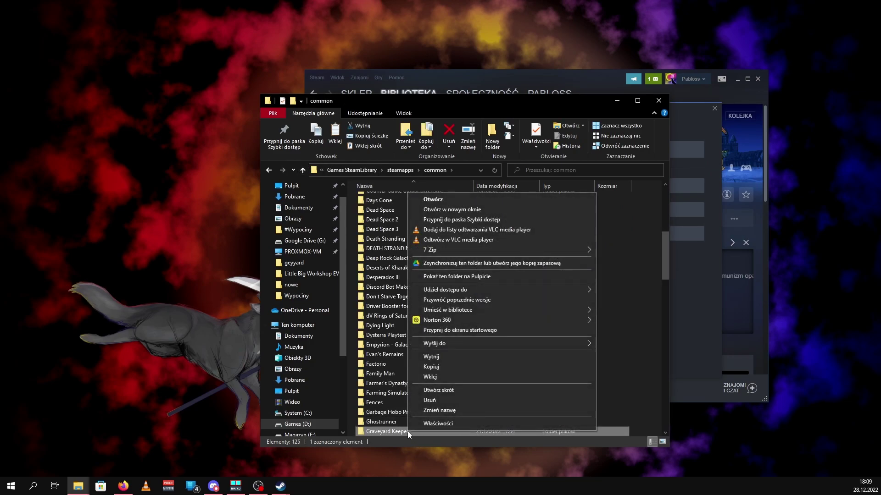
click(450, 367)
click(632, 399)
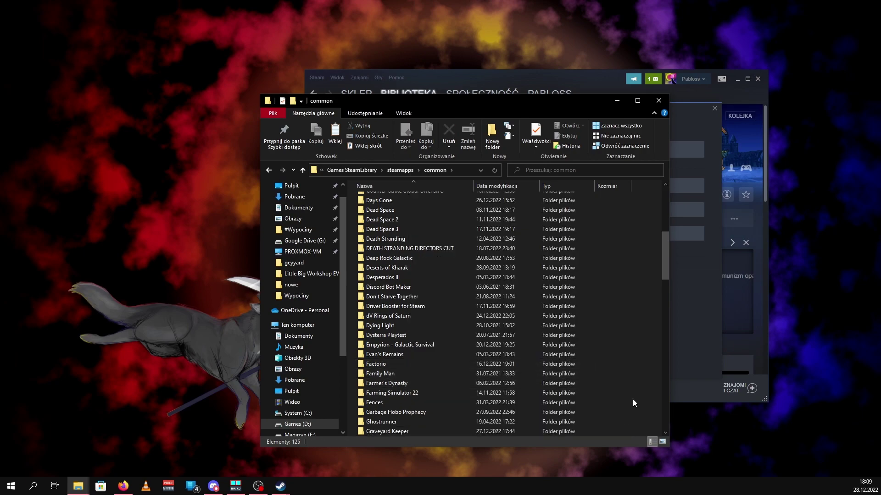
right_click(640, 385)
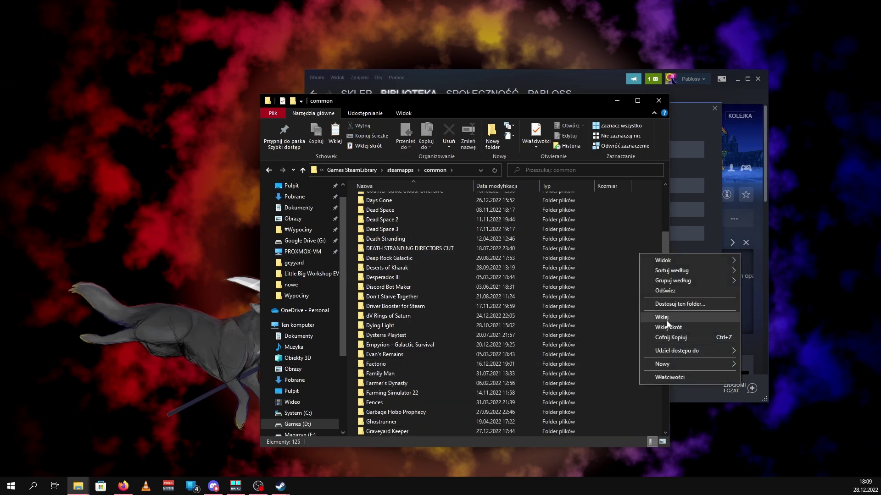
click(667, 321)
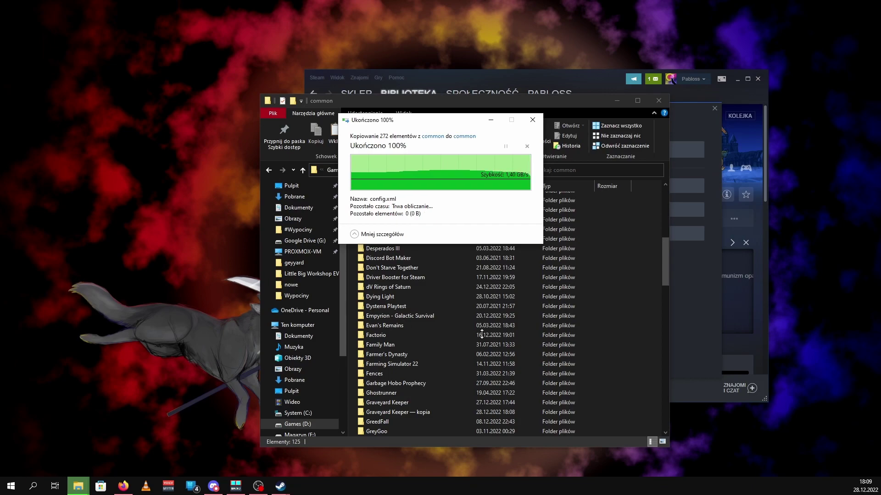
Open the original Graveyard Keeper folder to view its files, and close the folder window.
scroll(442, 343, down, 3)
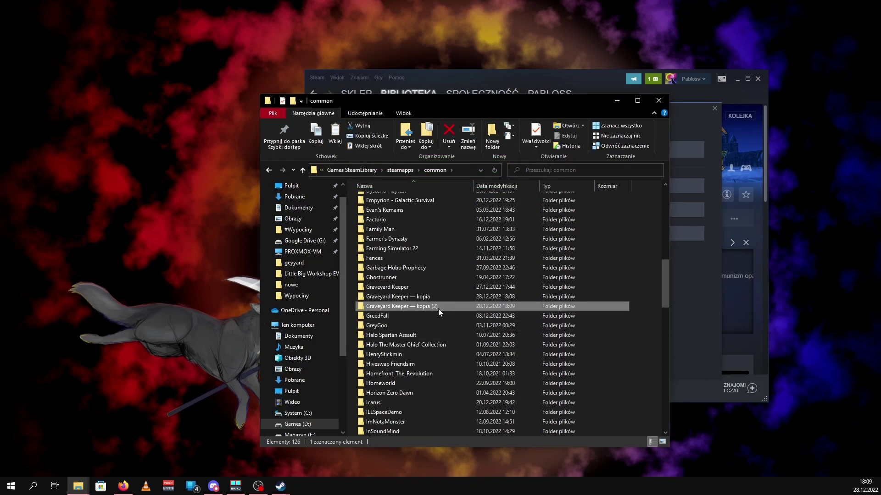
click(421, 287)
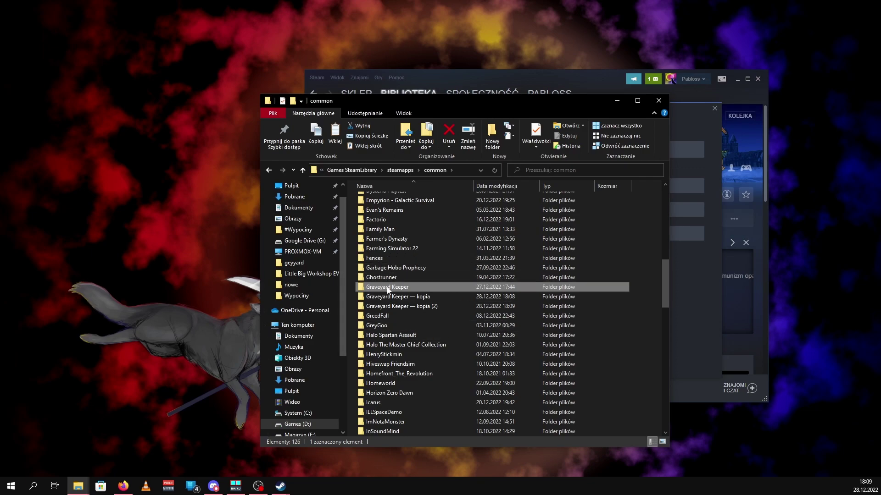
key(Return)
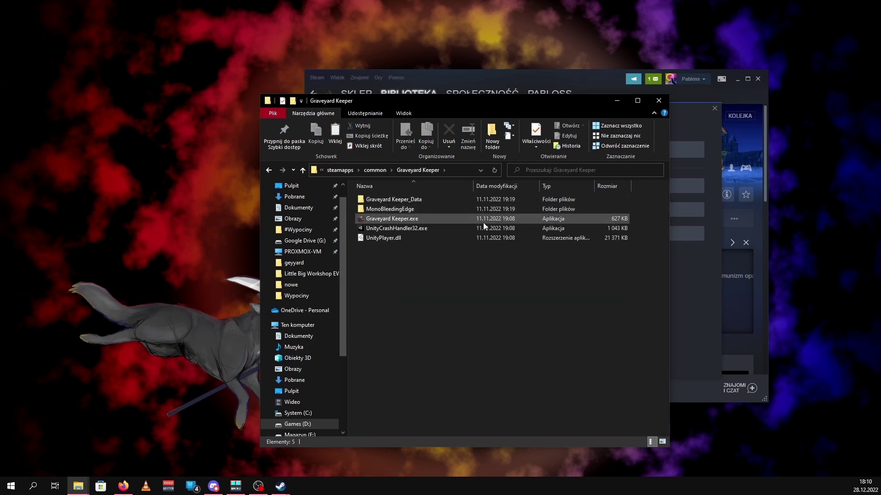
click(652, 105)
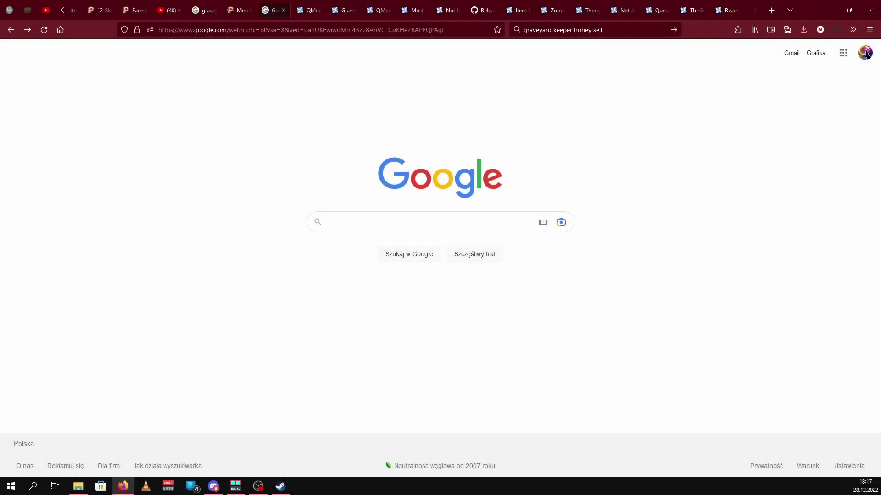
Search Google for "graveyard keeper mods" and open the Graveyard Keeper Nexus page.
click(461, 217)
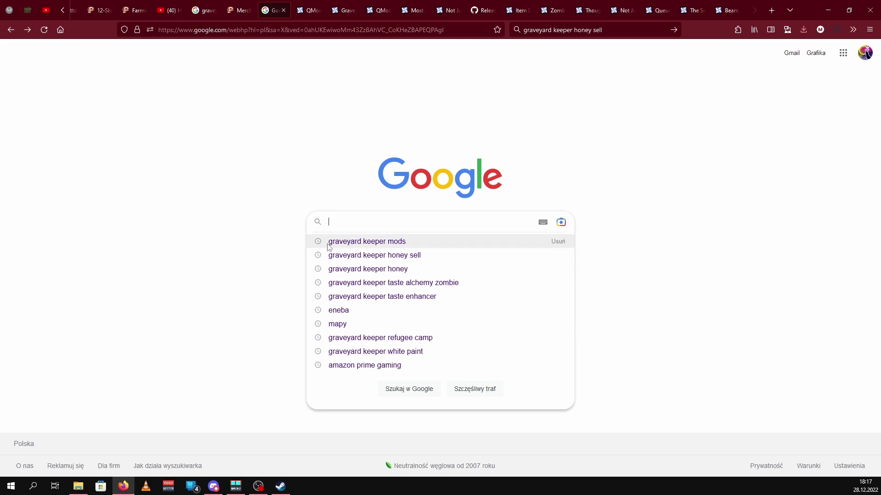
click(370, 248)
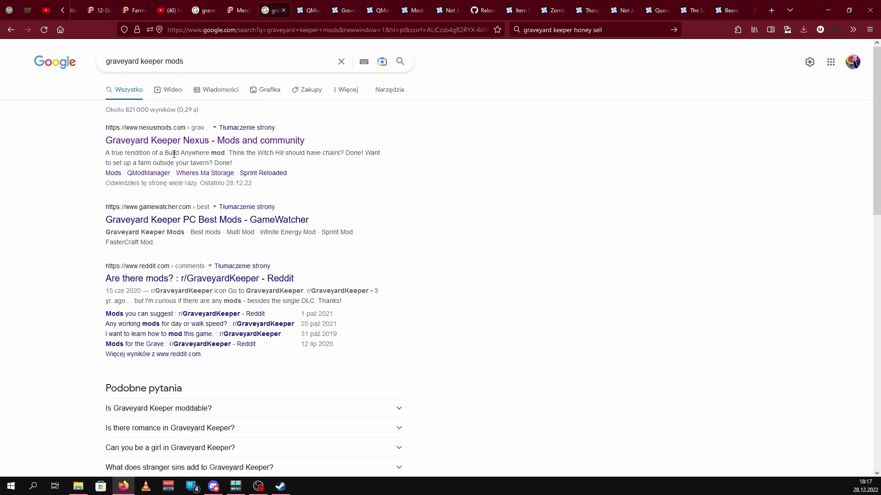
click(179, 139)
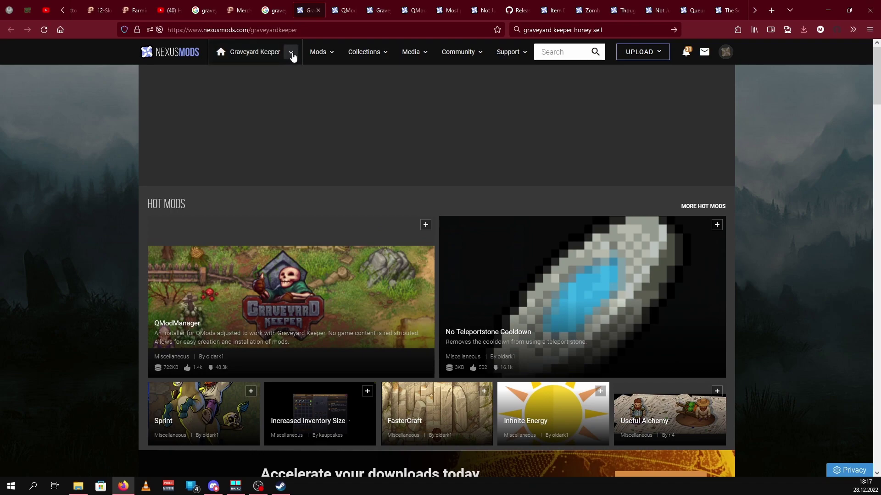
Look through the Nexus Mods game selection and the hot and latest Graveyard Keeper mods, dismissing the video advert.
click(292, 54)
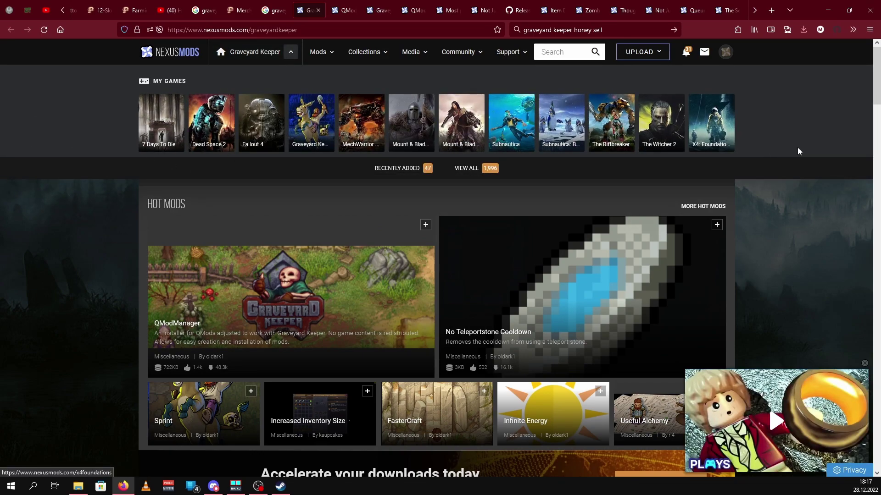
scroll(786, 230, down, 4)
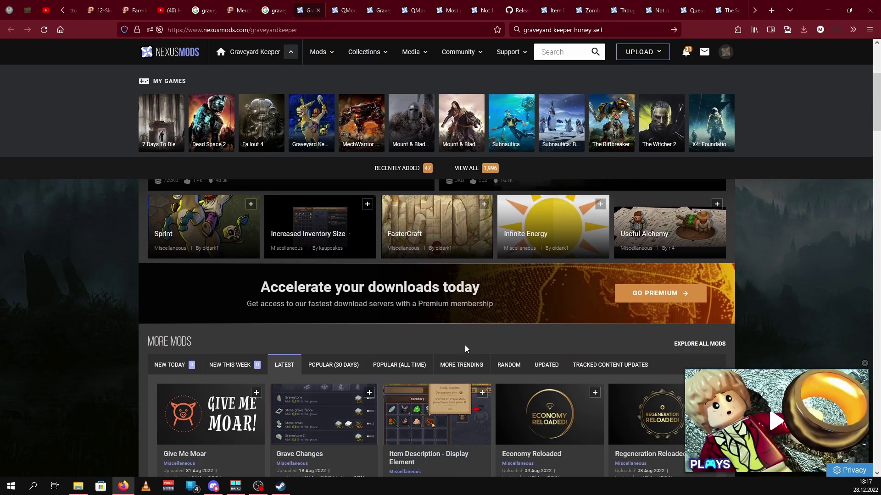
scroll(374, 340, down, 8)
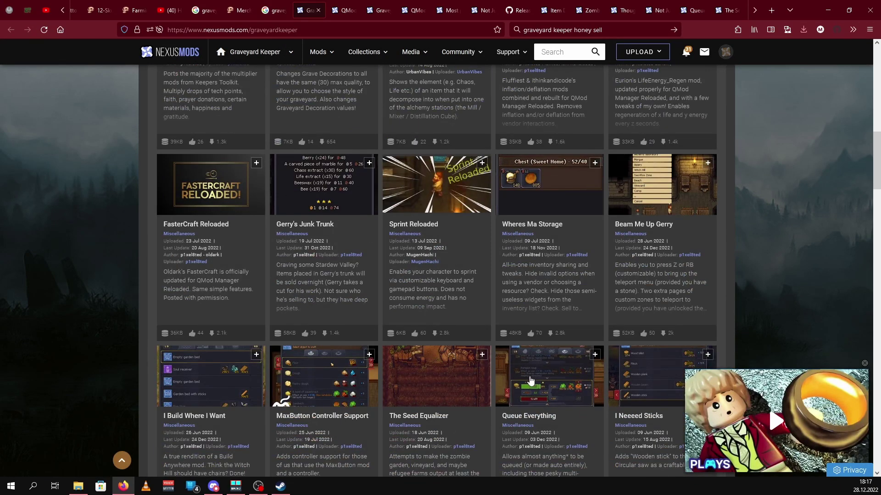
scroll(532, 382, down, 14)
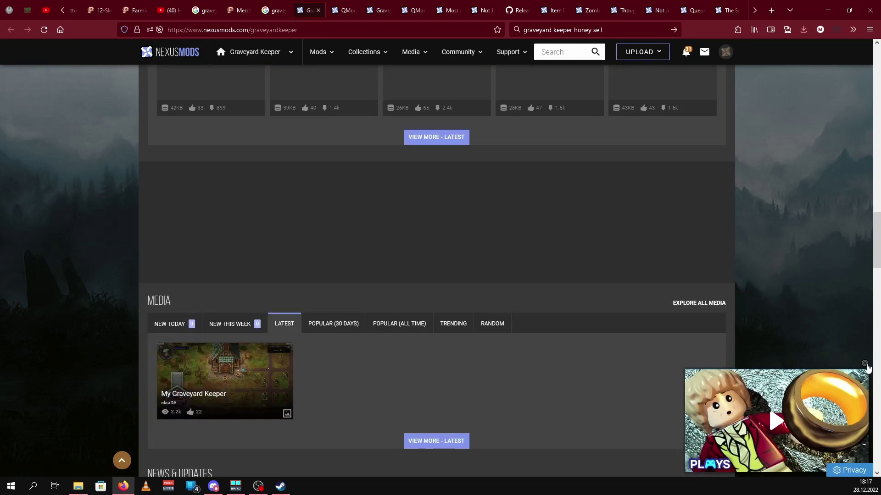
click(865, 364)
scroll(479, 315, up, 20)
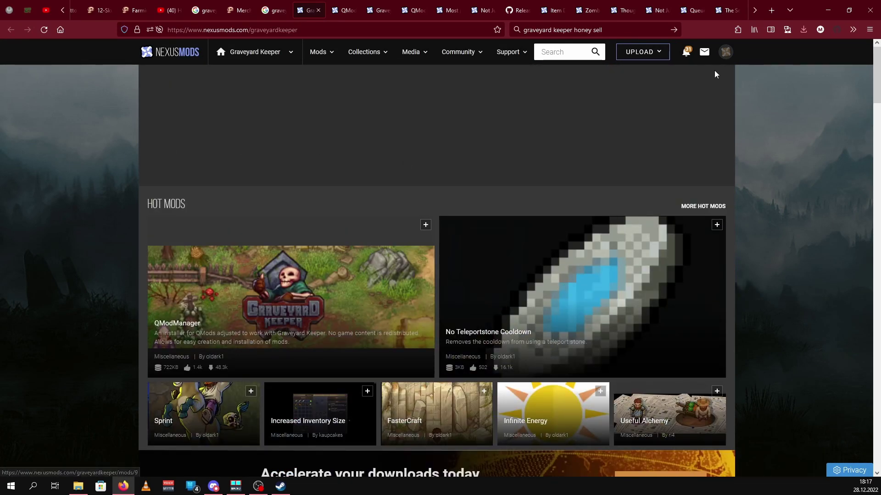
scroll(367, 131, down, 6)
scroll(381, 147, up, 5)
scroll(390, 159, down, 6)
scroll(403, 170, up, 5)
scroll(407, 173, up, 2)
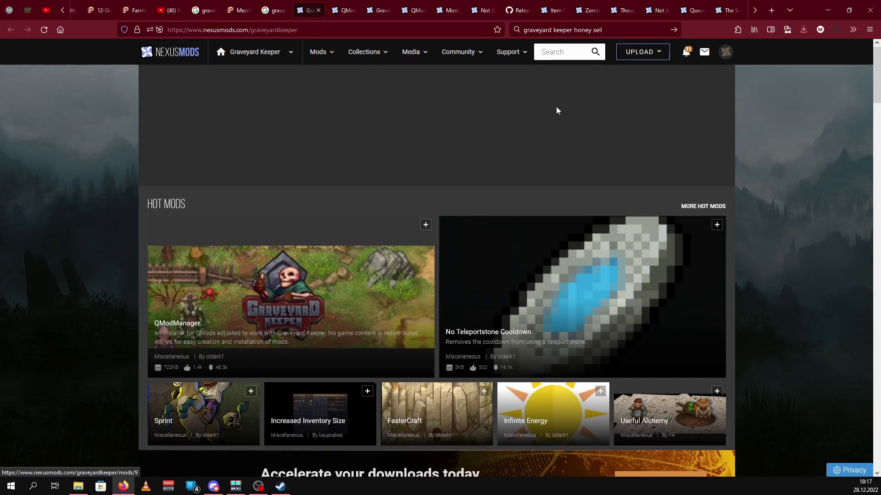
Search Nexus Mods for "QMod Manager Reloaded" and show the downloadable files on its mod page.
click(553, 54)
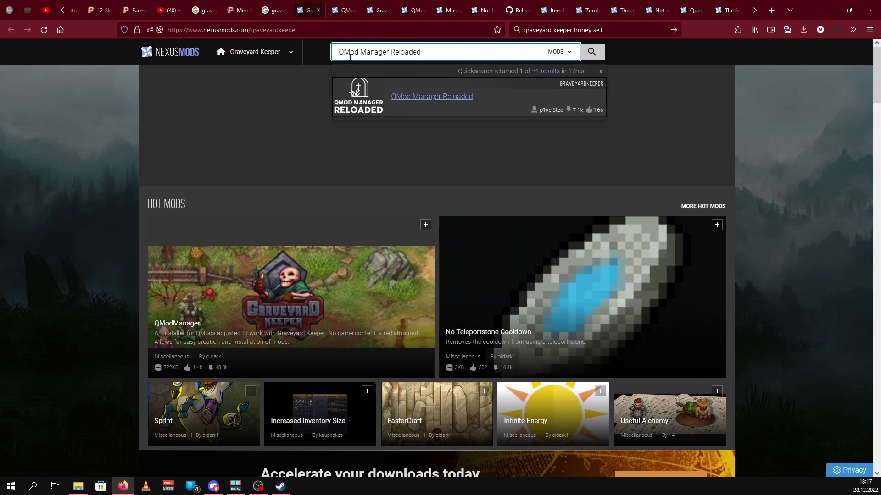
click(417, 97)
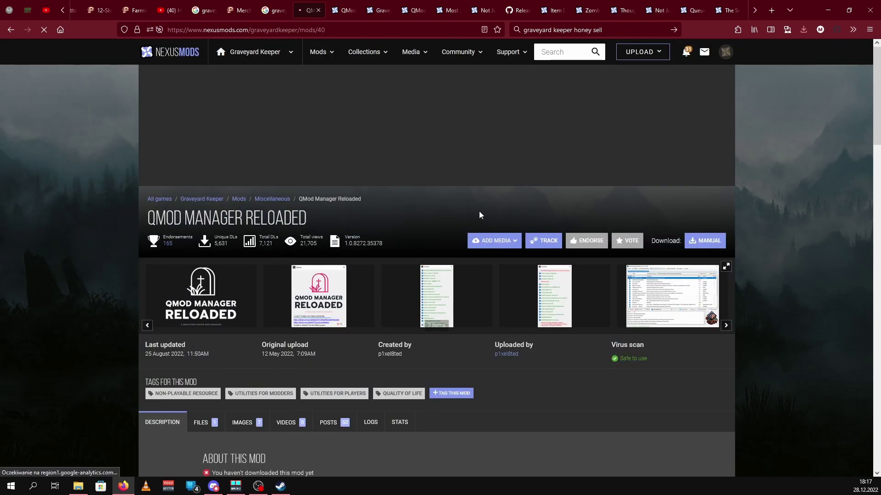
scroll(483, 204, down, 5)
click(213, 143)
scroll(258, 172, down, 3)
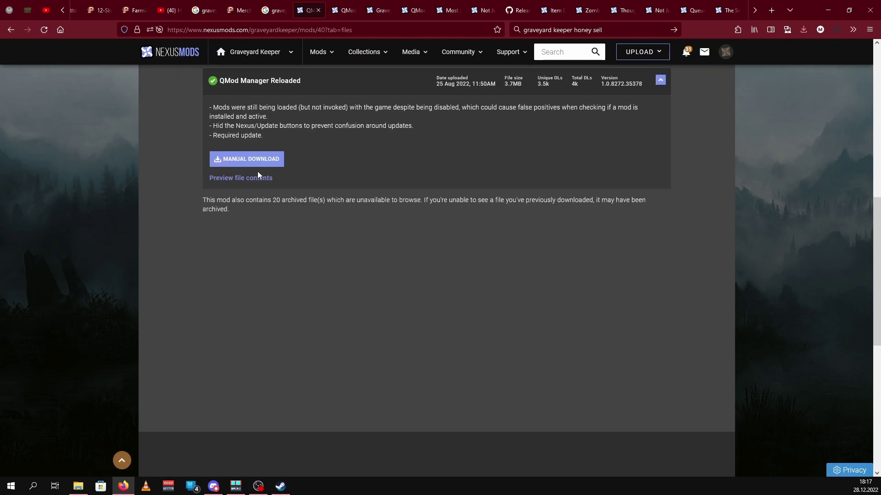
scroll(250, 233, up, 2)
From the mod's manual download requirements, get the .NET Framework 4.8 Runtime installer and save ndp48-web.exe to the desktop.
click(254, 254)
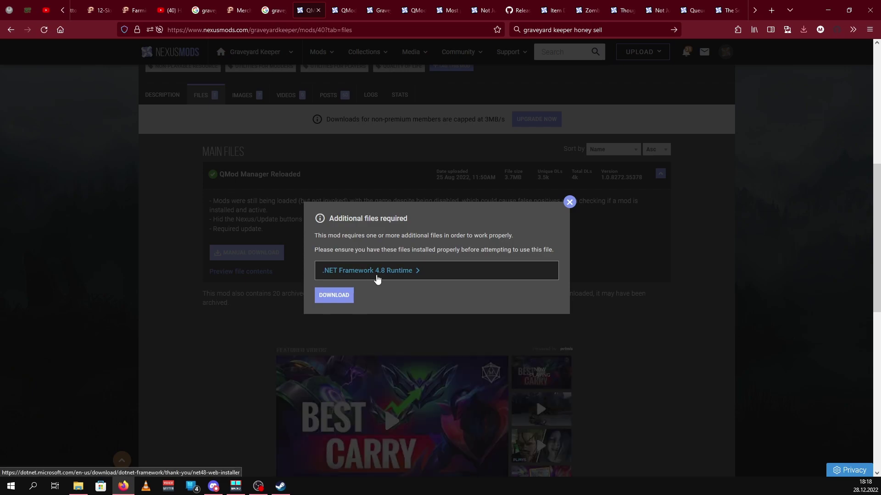
click(376, 276)
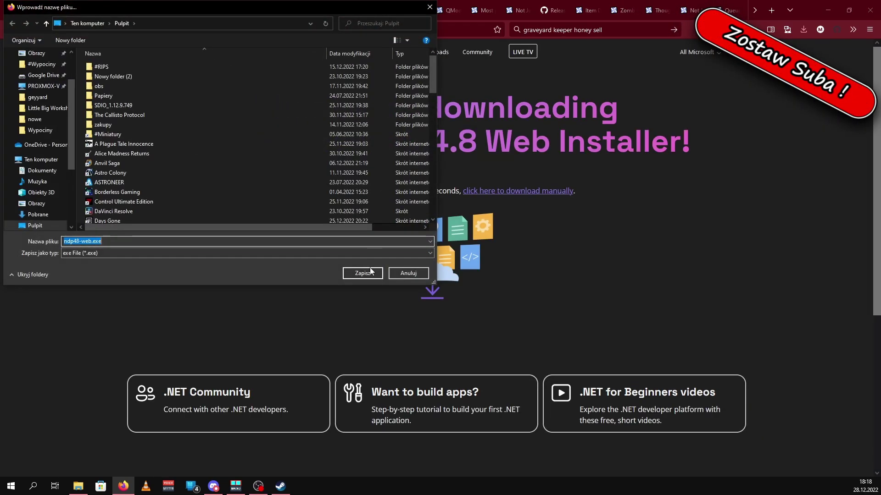
click(351, 277)
click(458, 242)
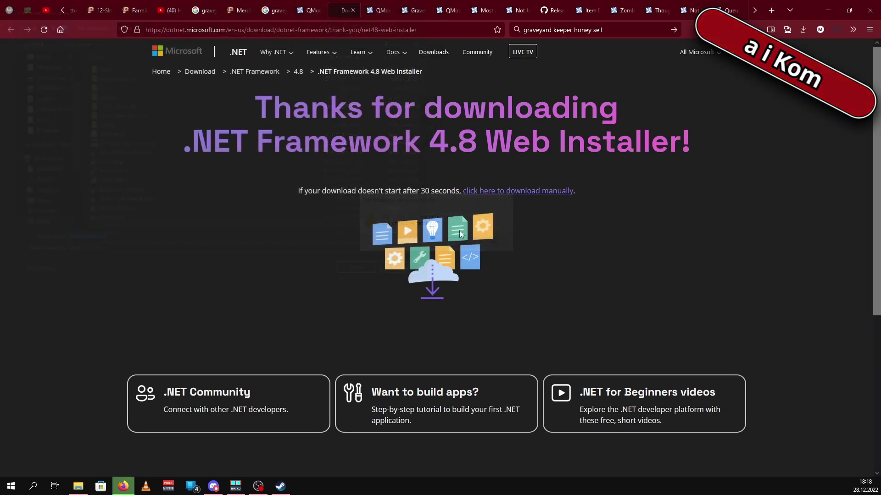
Return to the mod page and save the QMod Manager Reloaded zip to the desktop using the free slow download.
click(306, 10)
click(335, 296)
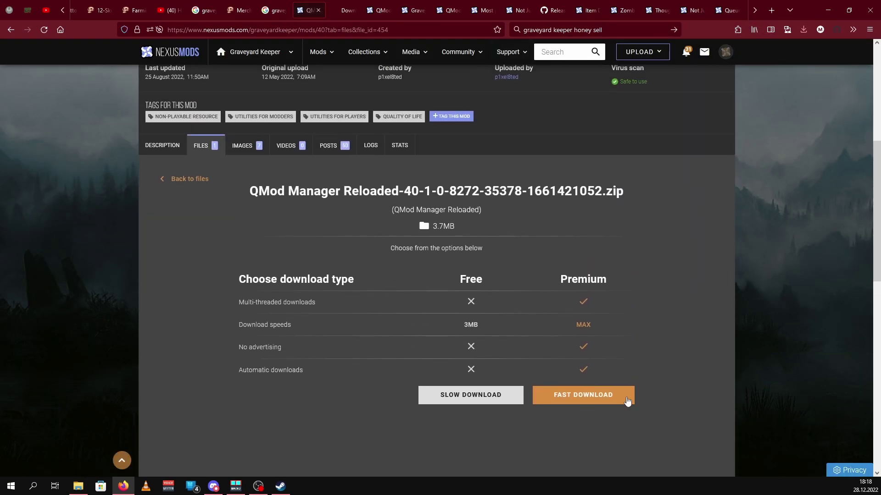
click(471, 395)
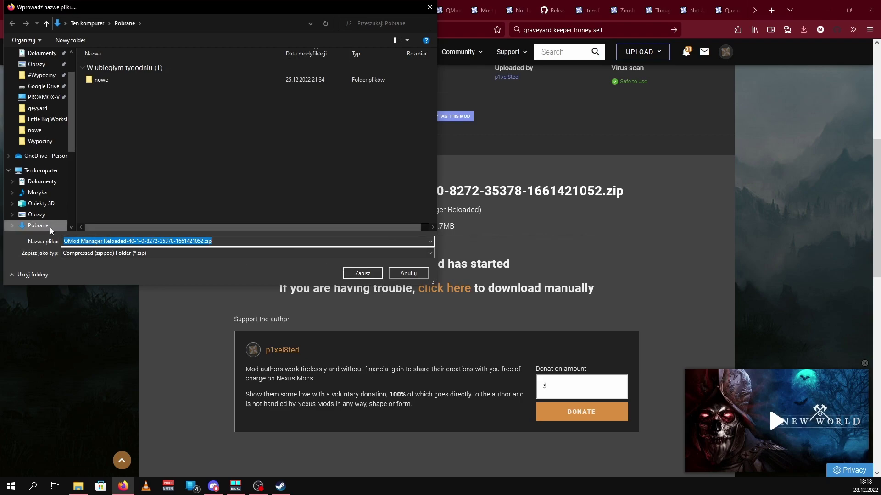
scroll(39, 231, down, 1)
click(36, 214)
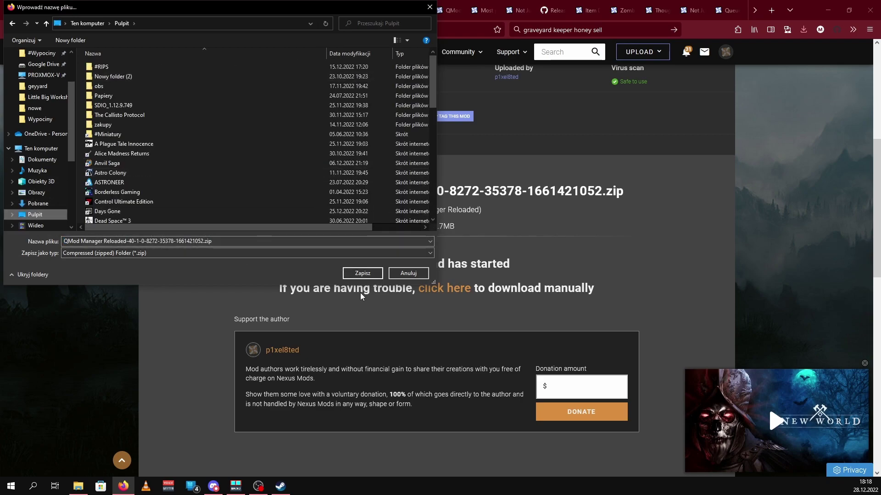
click(351, 272)
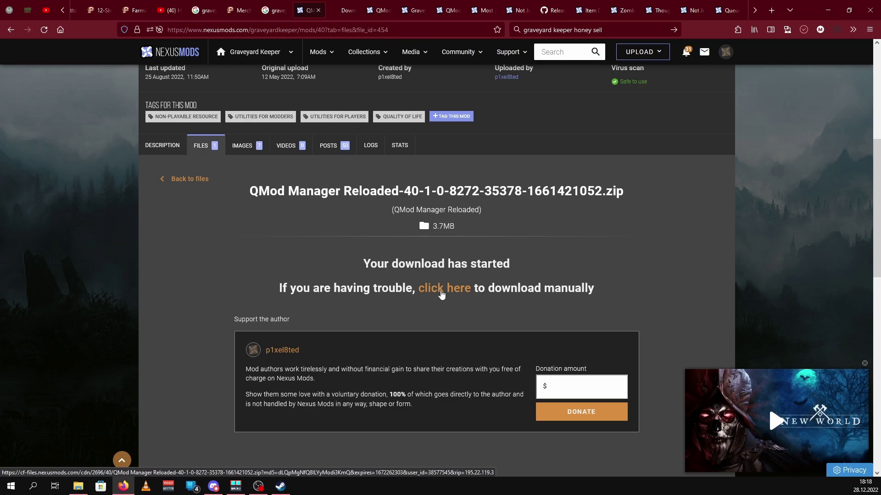
Go back to the Graveyard Keeper mods and list the Miscellaneous mod category.
scroll(555, 270, up, 6)
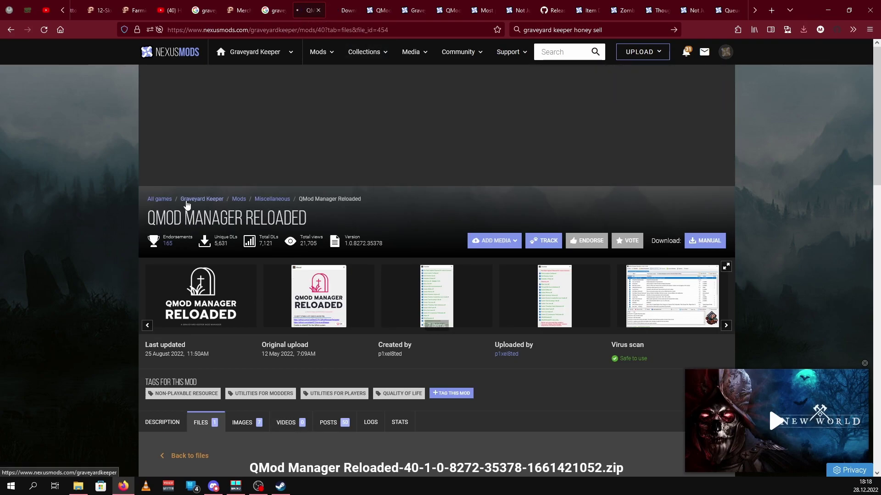
scroll(431, 288, down, 5)
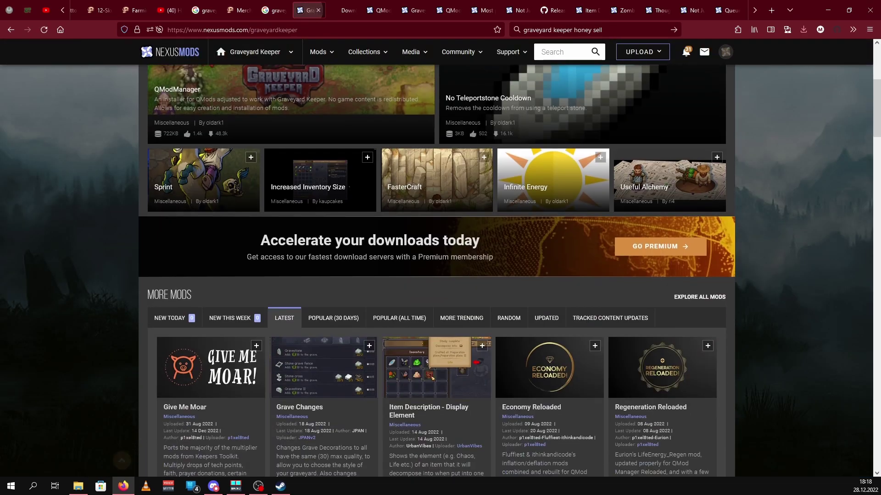
scroll(436, 289, up, 5)
scroll(453, 273, down, 6)
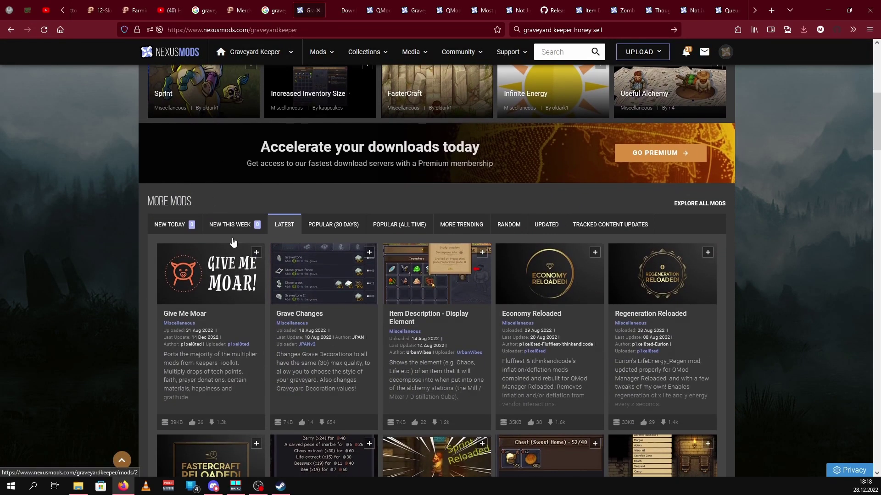
scroll(358, 299, up, 6)
click(330, 54)
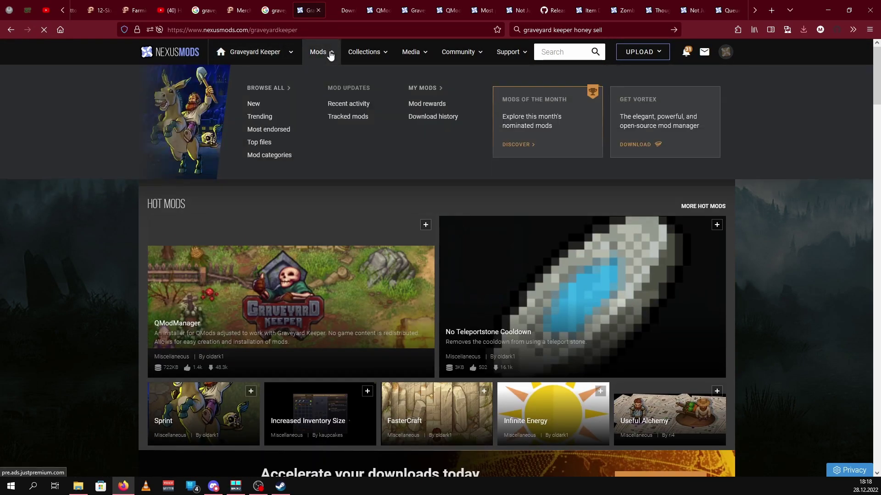
click(275, 156)
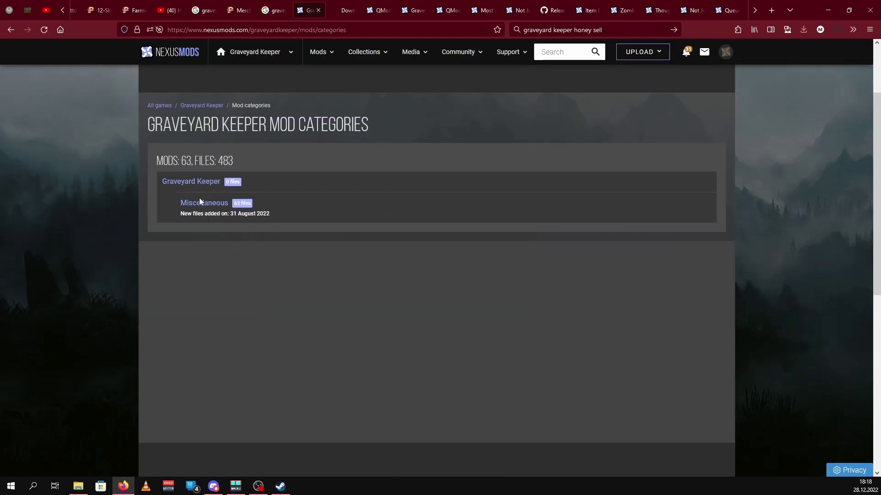
click(202, 208)
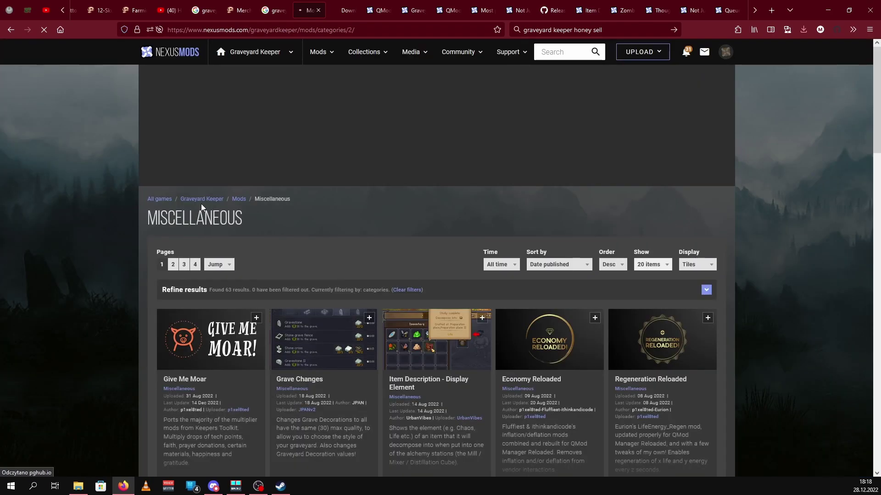
Look through the first page of Graveyard Keeper mods in the Miscellaneous category.
scroll(252, 193, down, 3)
scroll(328, 309, down, 5)
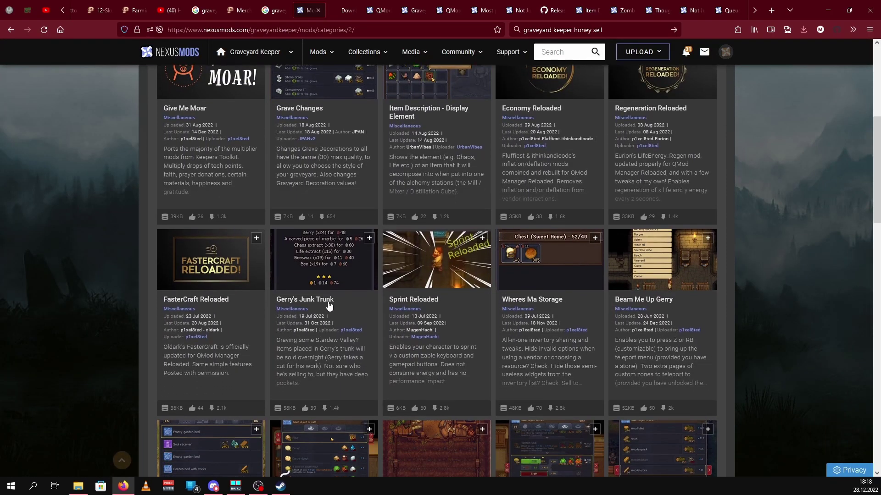
scroll(604, 330, up, 5)
scroll(703, 296, down, 4)
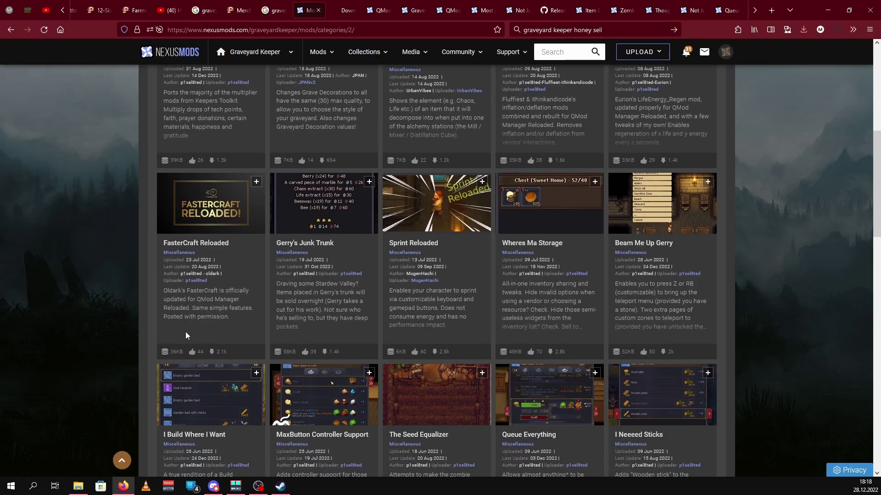
scroll(173, 321, down, 6)
scroll(423, 309, up, 8)
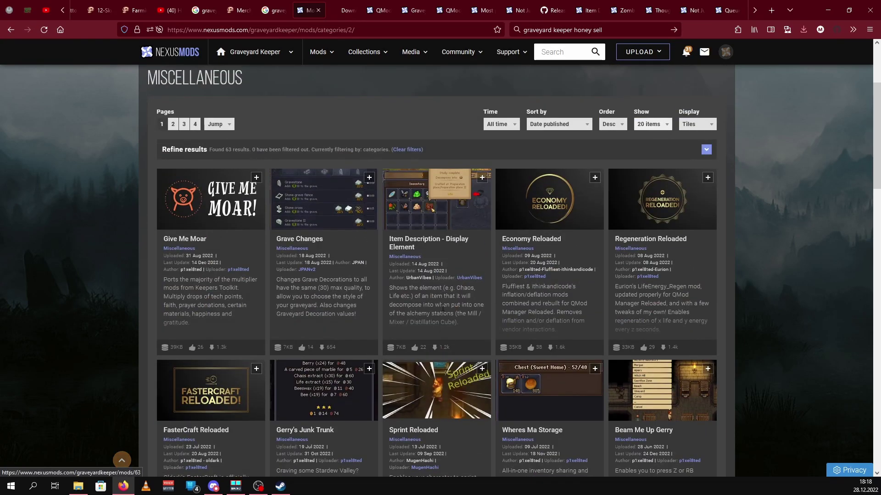
scroll(360, 251, down, 12)
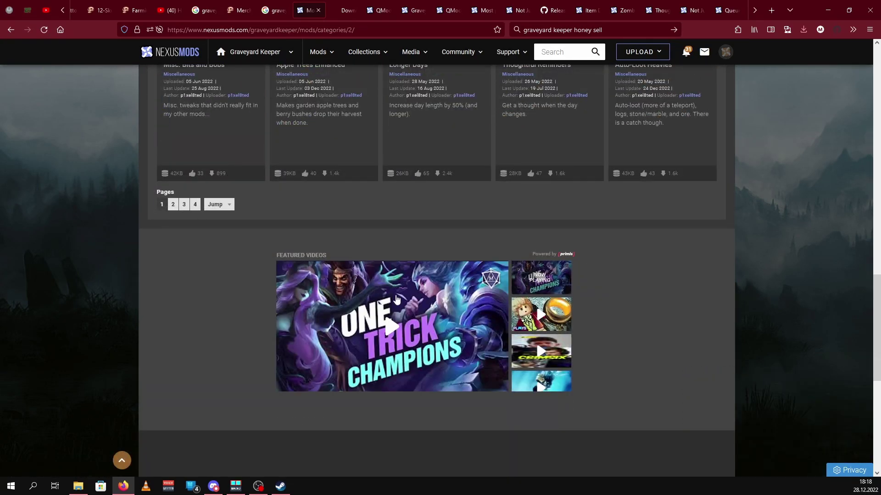
scroll(404, 301, up, 12)
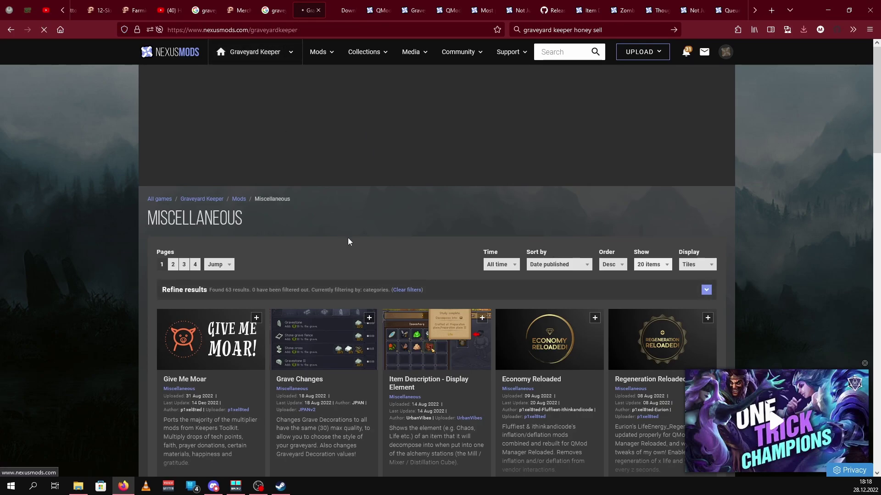
On the Graveyard Keeper game page, browse the new today, new this week, latest, 30-day popular and all-time popular mod lists.
scroll(354, 240, down, 11)
scroll(354, 240, up, 5)
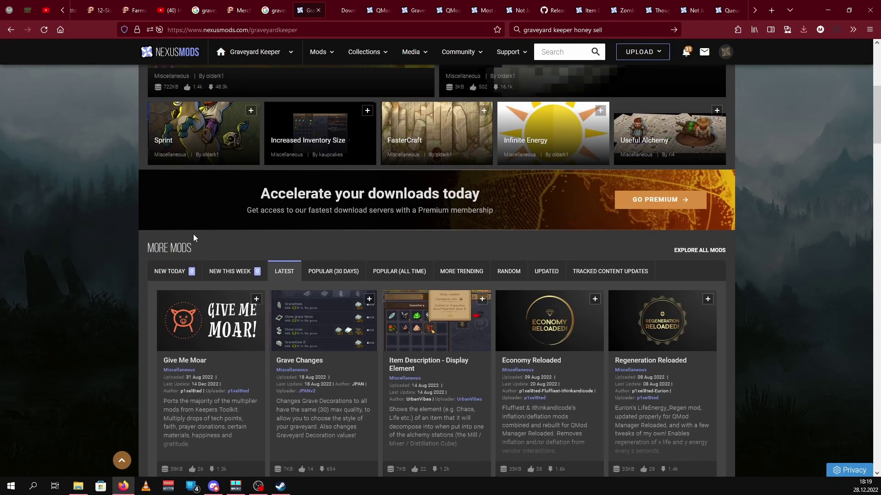
click(197, 272)
click(166, 273)
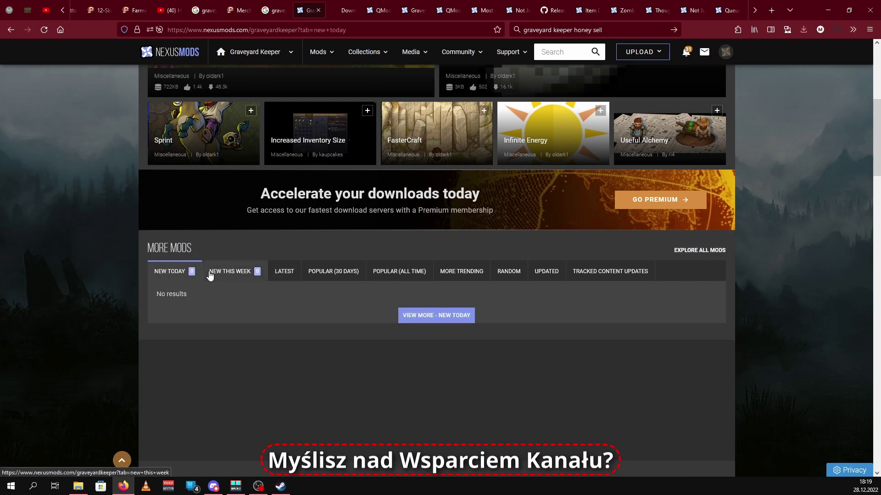
click(211, 273)
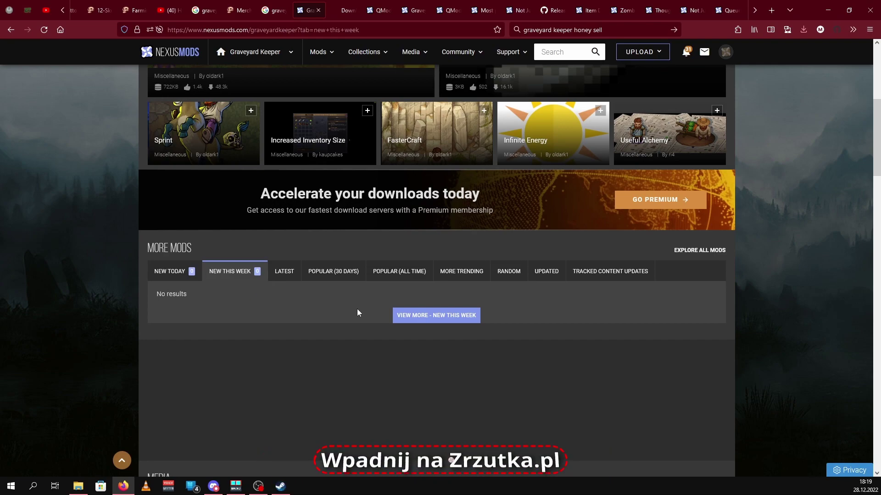
click(284, 275)
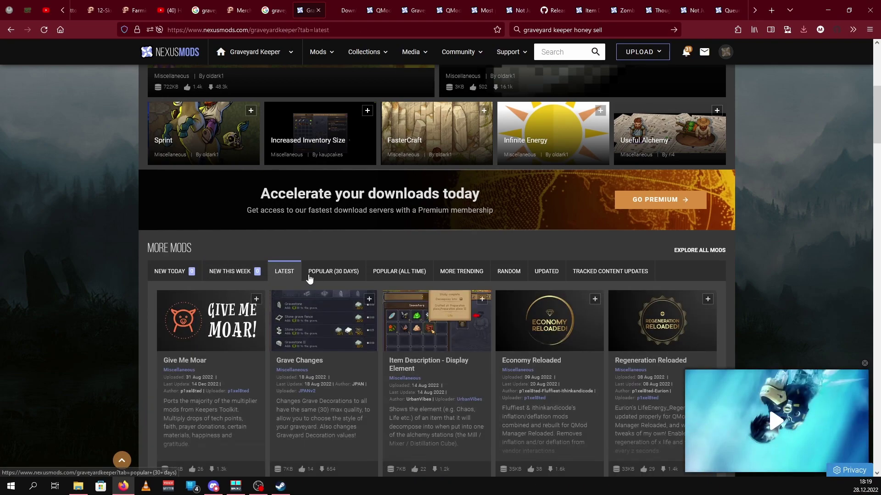
click(343, 276)
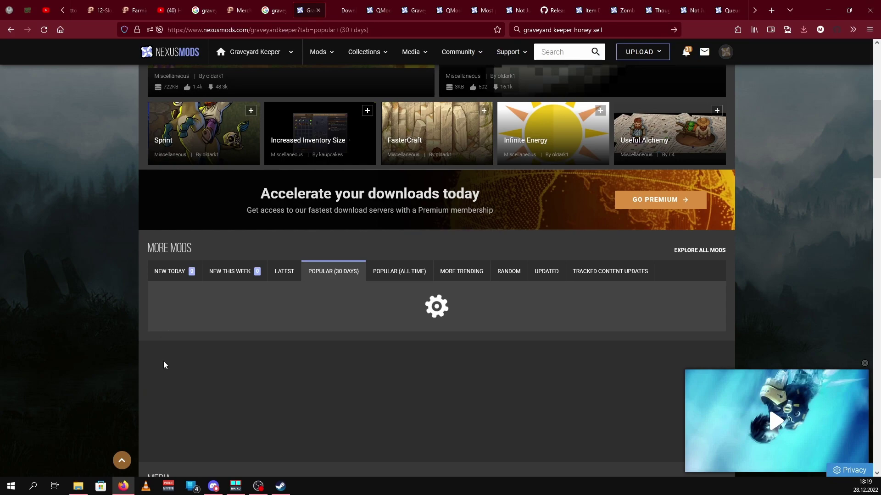
click(377, 267)
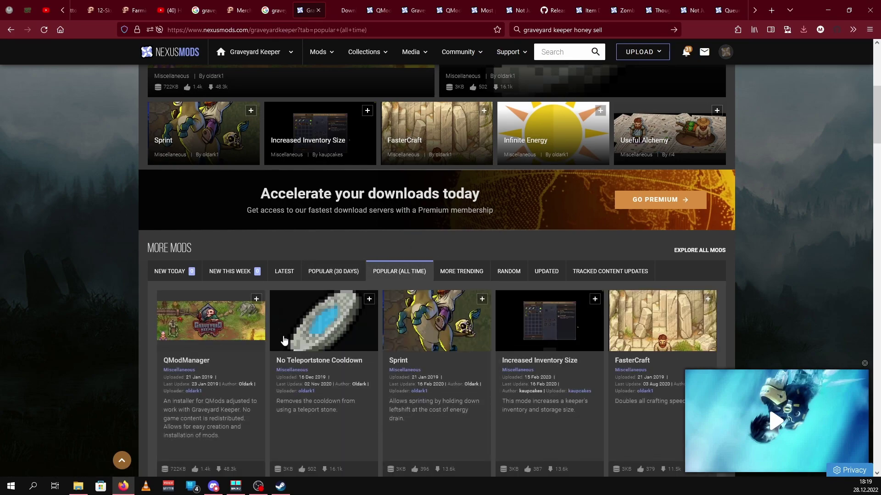
click(864, 363)
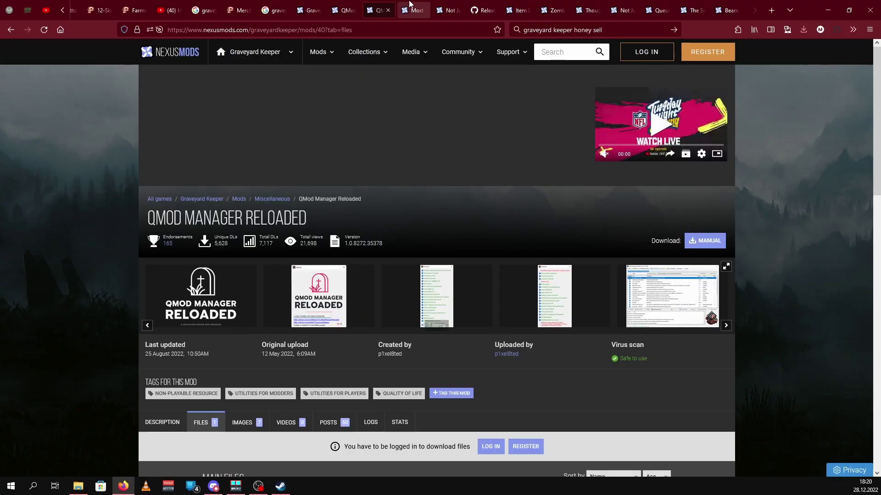
Close the extra QMod Manager Reloaded and popular-mods pages and read the requirements and notes of Not Just - Zombie Enhanced.
click(388, 11)
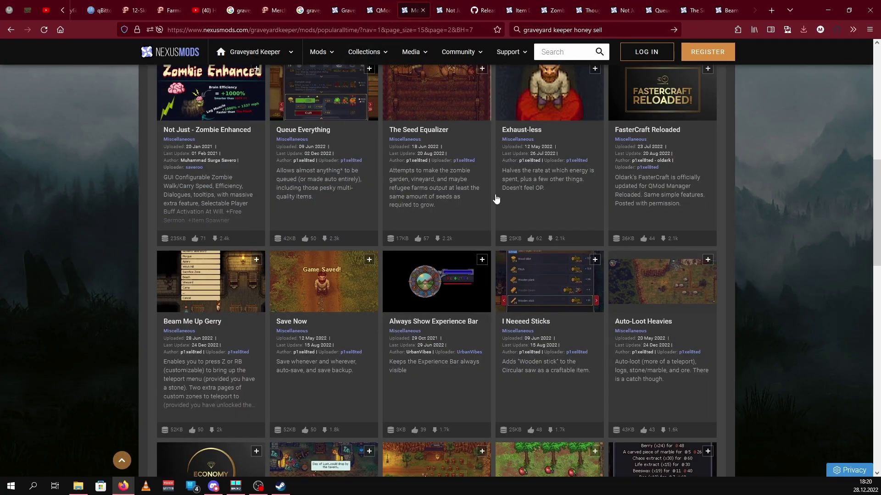
click(422, 10)
scroll(467, 331, down, 10)
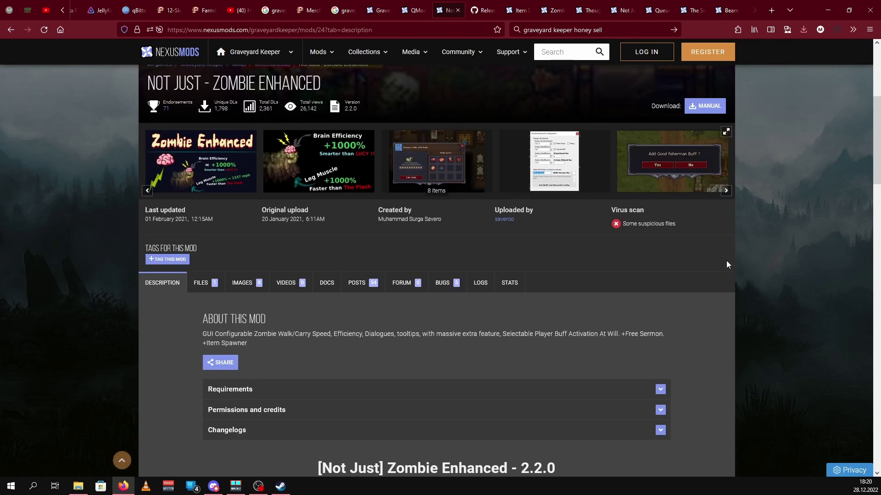
scroll(360, 345, down, 5)
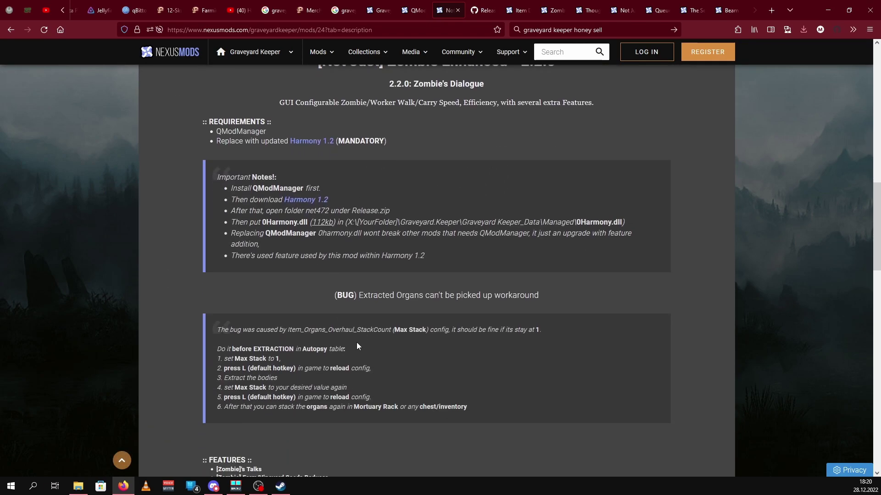
scroll(472, 344, up, 8)
scroll(164, 289, down, 7)
scroll(200, 282, up, 1)
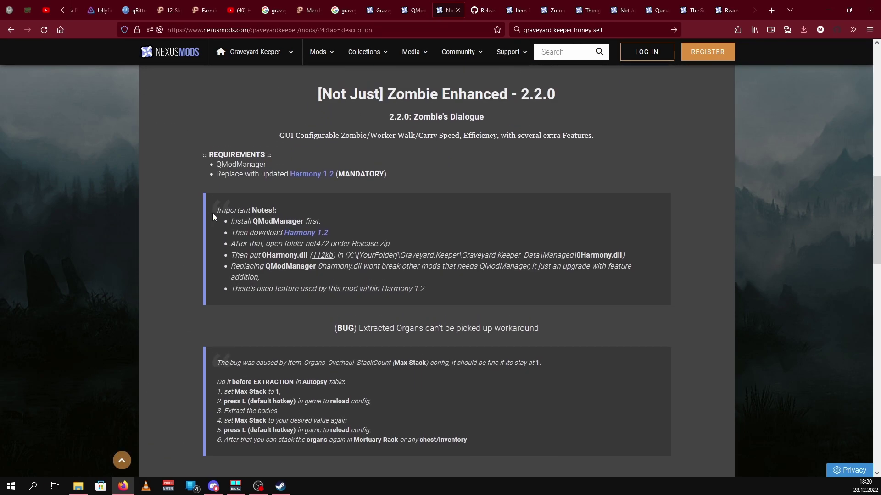
mouse_move(216, 207)
mouse_down()
mouse_move(355, 225)
mouse_move(524, 296)
mouse_move(510, 285)
mouse_move(226, 219)
mouse_move(209, 196)
mouse_up()
scroll(209, 197, up, 8)
From the mod's main files, manually download ZombieEnhanced v2.2.0 (with GUI) using the free slow download.
click(209, 279)
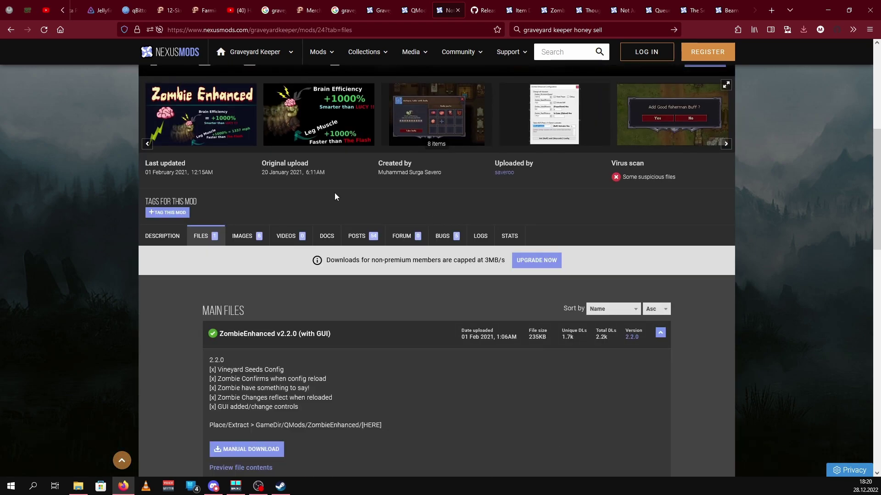
scroll(386, 205, down, 4)
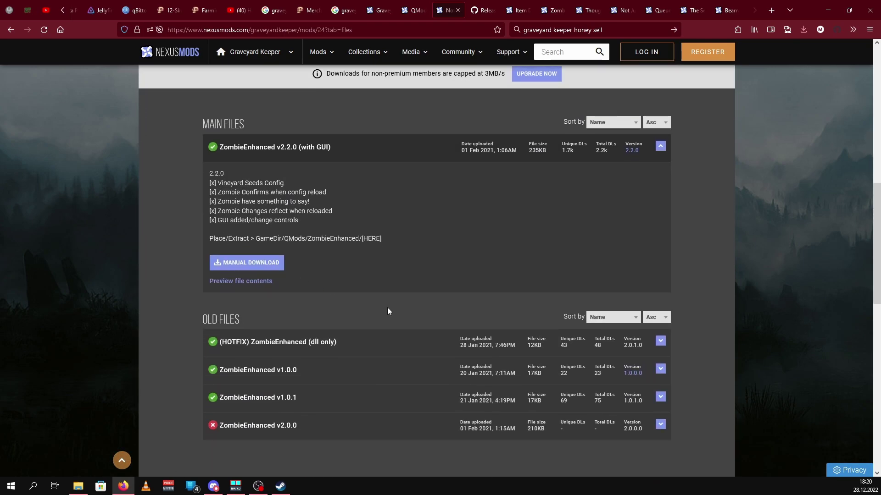
click(239, 266)
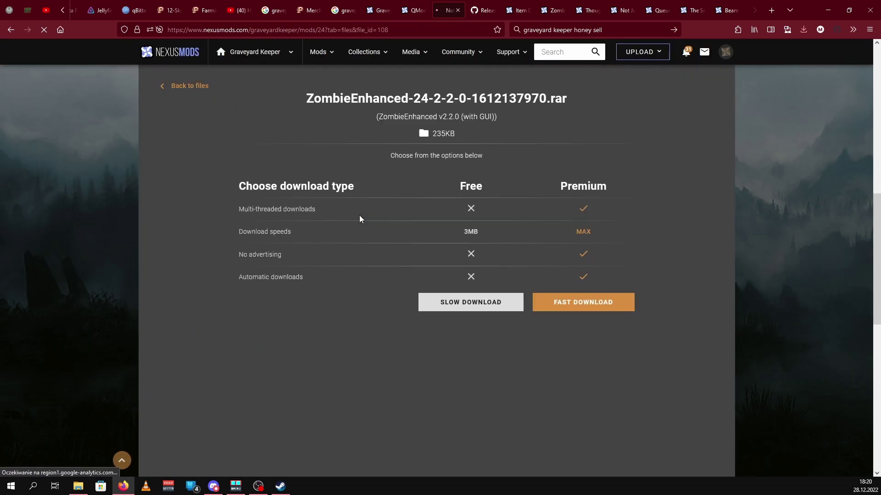
scroll(456, 280, down, 1)
click(470, 255)
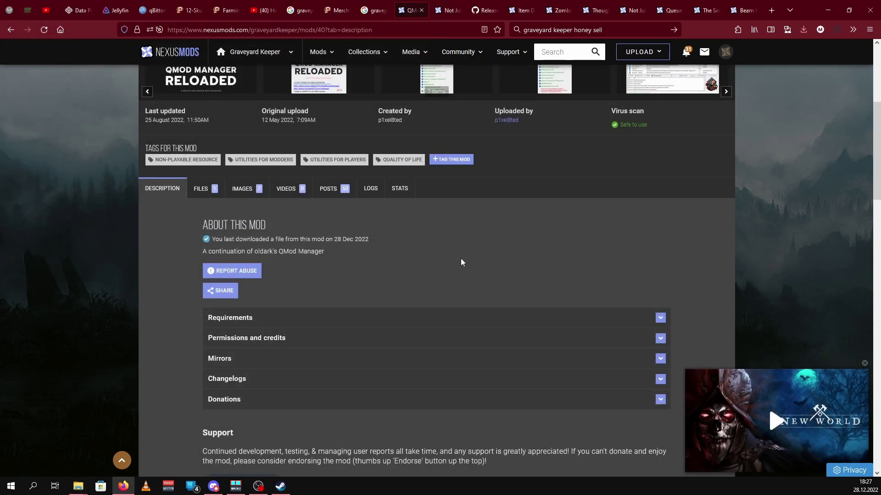
Read the support, feature and installation notes in the QMod Manager Reloaded description, including the required Managed directory.
scroll(462, 259, down, 6)
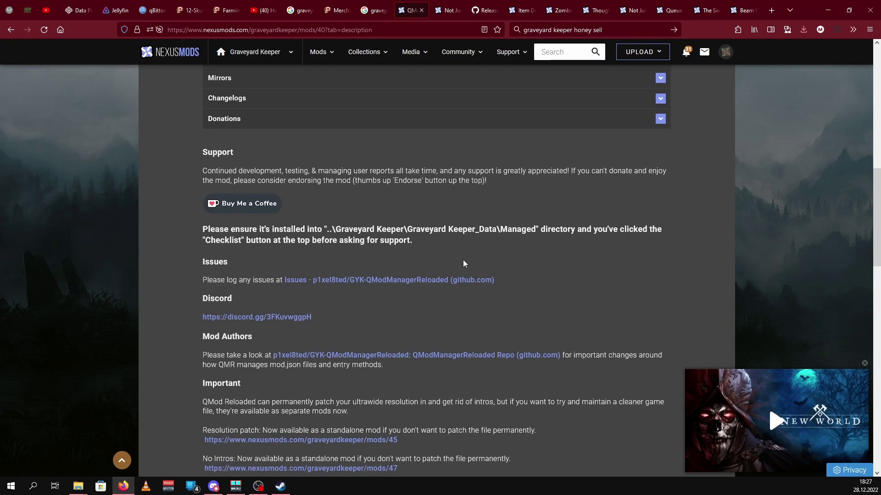
scroll(463, 264, down, 5)
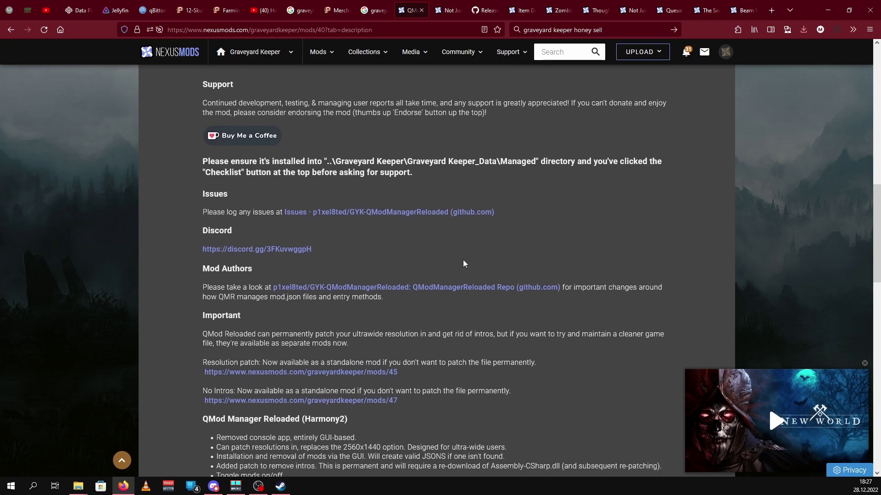
scroll(474, 282, up, 15)
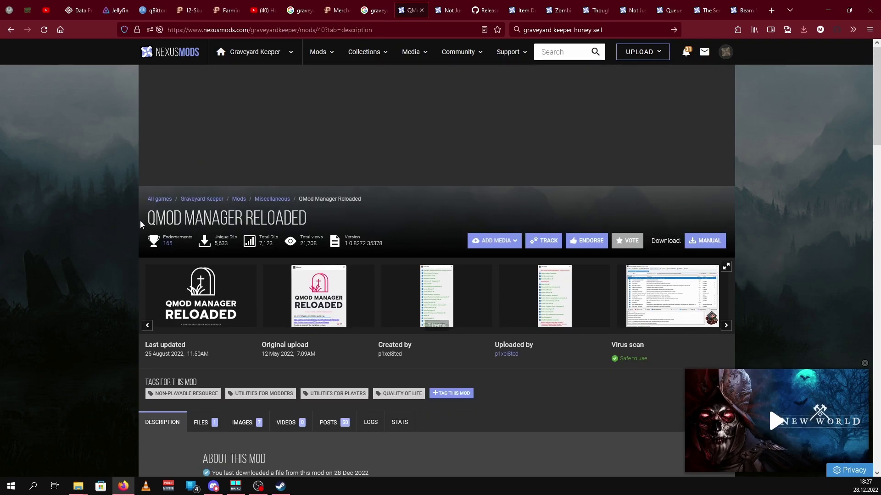
drag(141, 225, 392, 212)
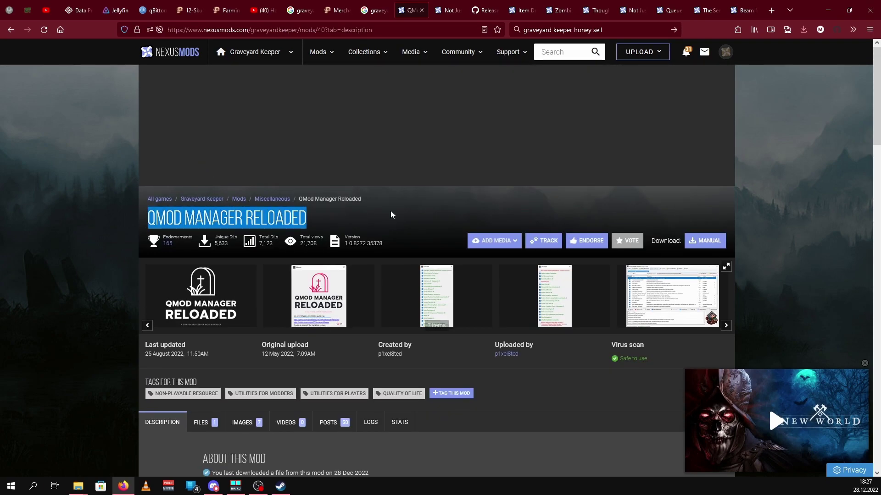
click(392, 213)
scroll(409, 256, down, 8)
scroll(442, 282, down, 9)
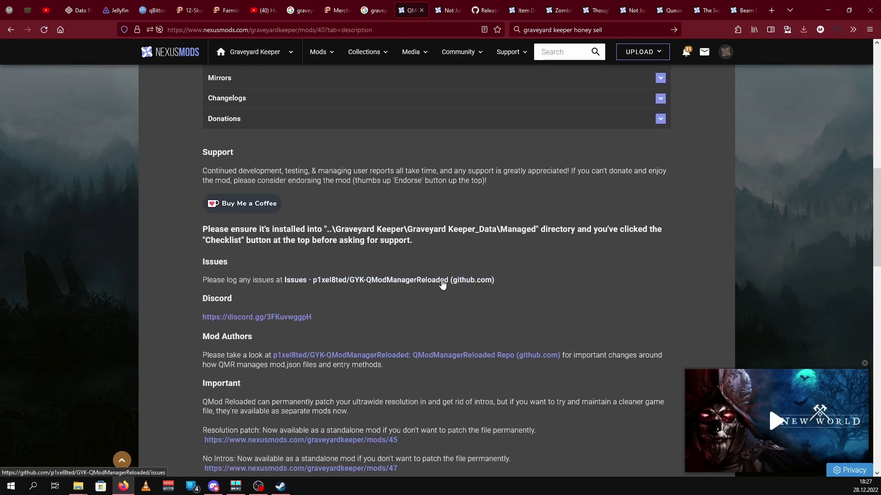
scroll(347, 342, down, 3)
drag(190, 231, 363, 242)
click(363, 241)
Switch to File Explorer and check the downloaded files and the Mody folder inside Graveyard mods.
key(alt+Tab)
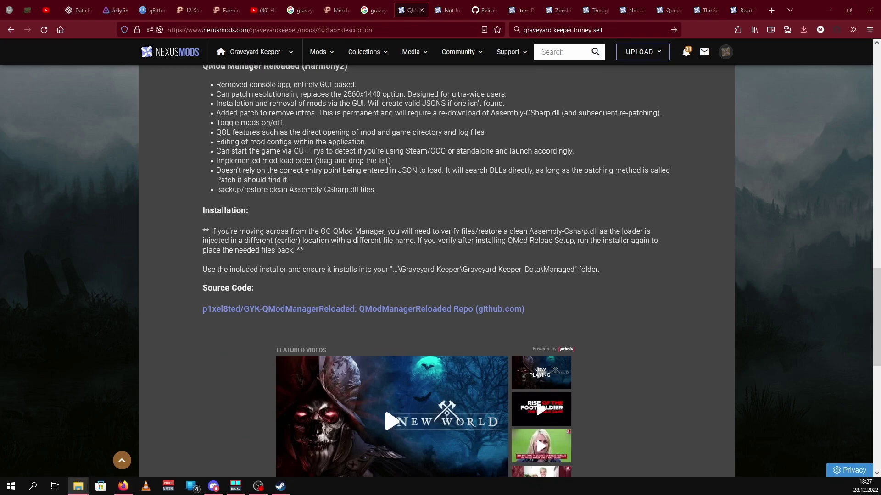
click(428, 246)
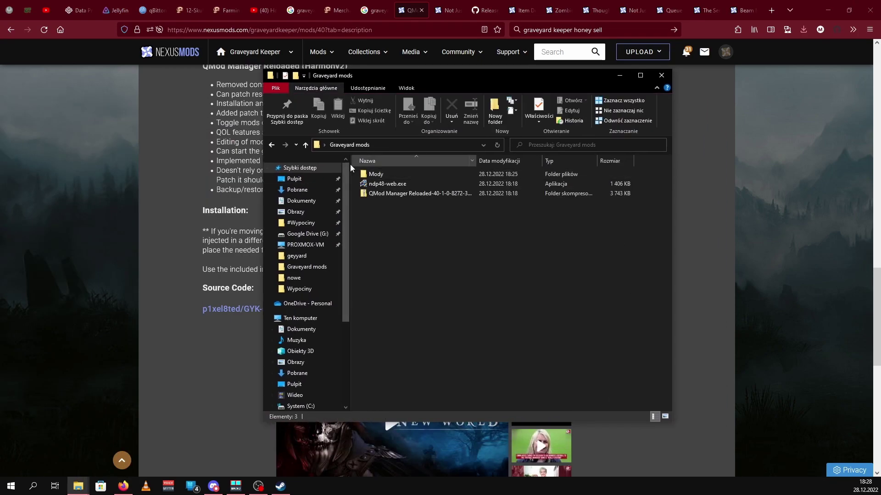
click(390, 184)
click(389, 190)
double_click(389, 173)
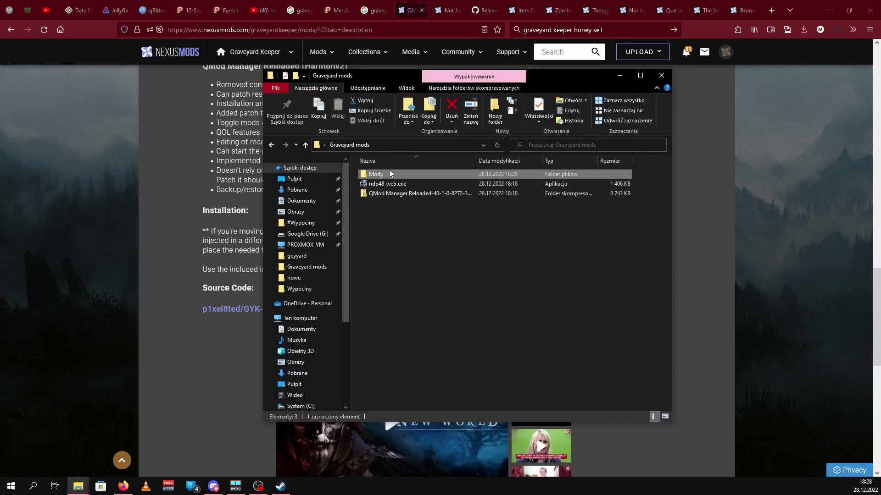
click(305, 145)
Extract the QMod Manager Reloaded zip with 7-Zip into a folder of the same name.
click(392, 194)
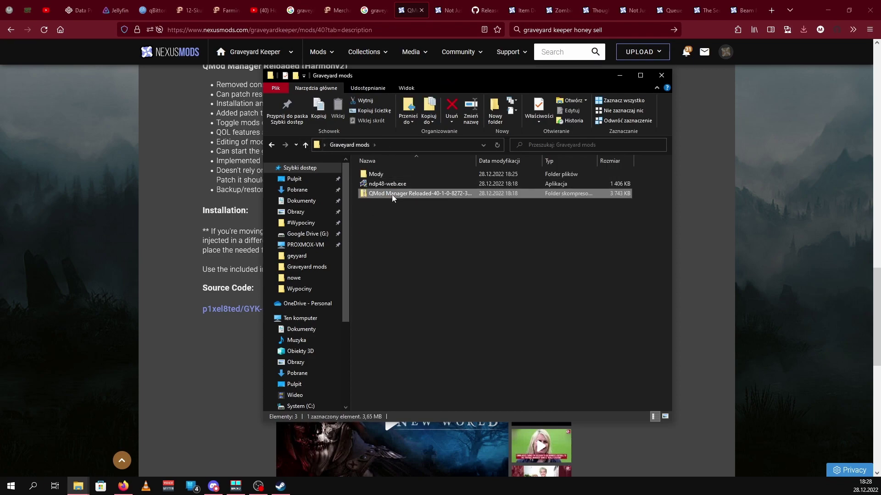
right_click(392, 194)
mouse_move(436, 235)
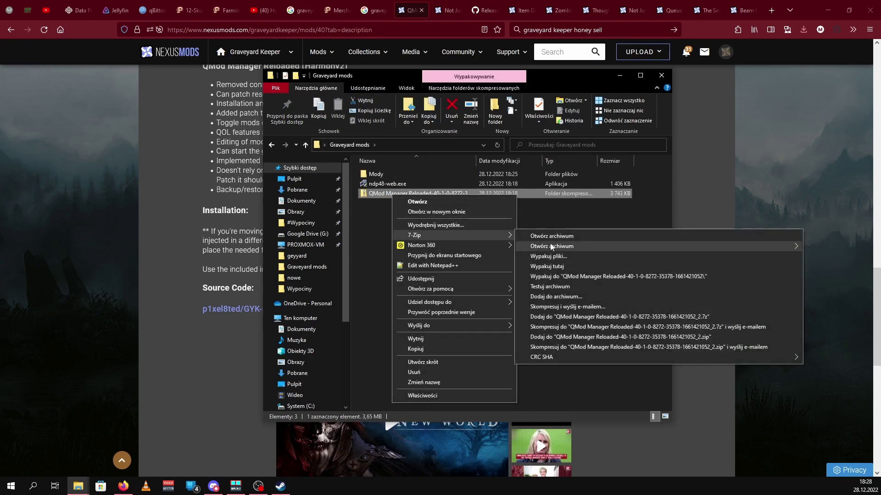
click(570, 278)
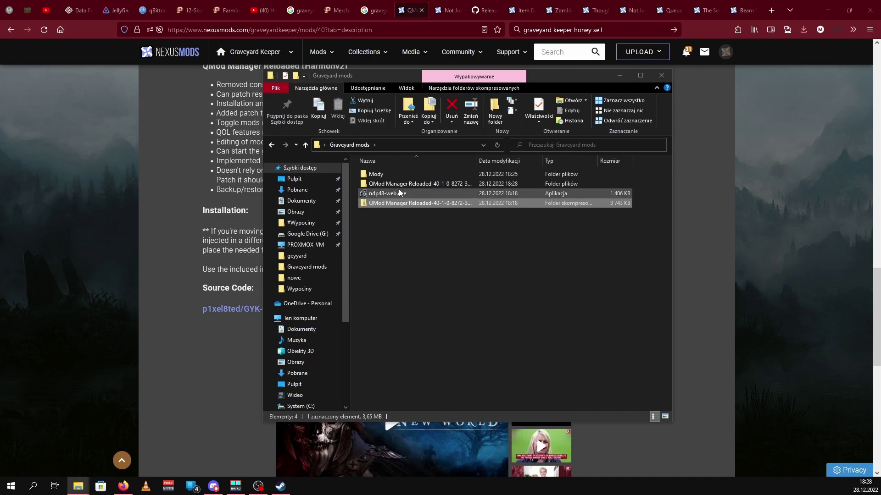
Run the QMod Manager Reloaded installer from the extracted folder, look at the installation folder page and return to the read-me.
double_click(387, 183)
double_click(386, 177)
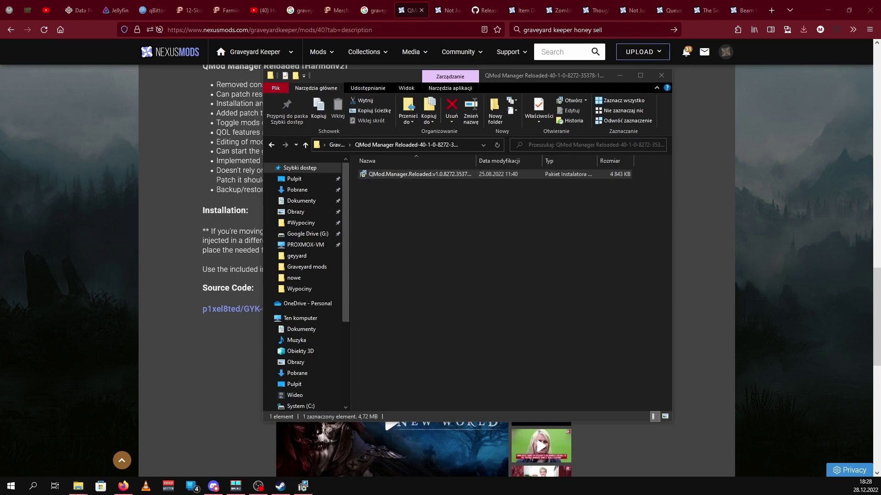
click(475, 313)
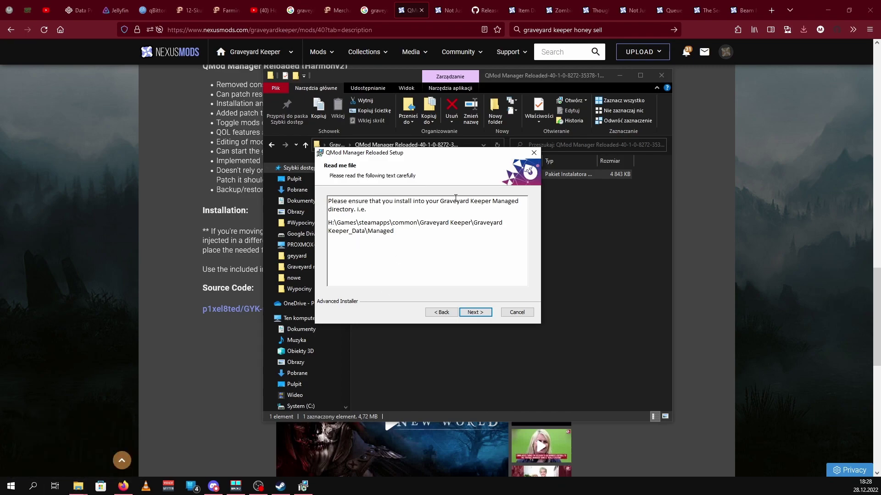
click(476, 312)
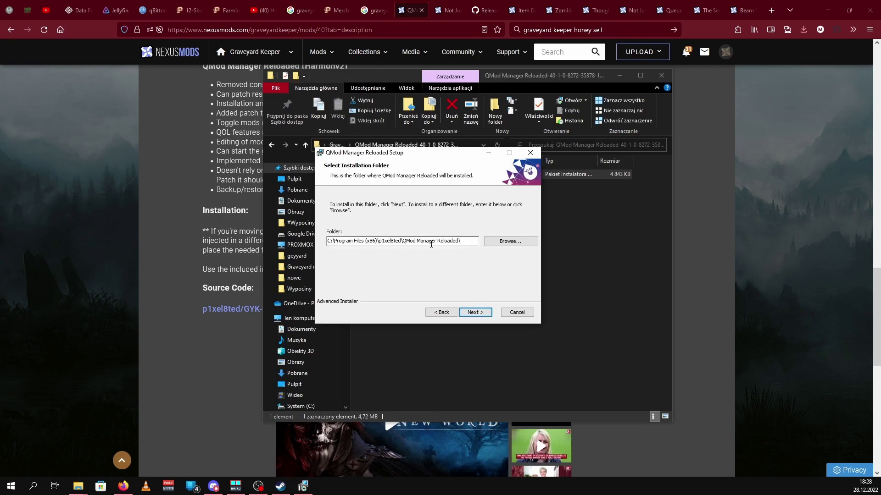
click(442, 313)
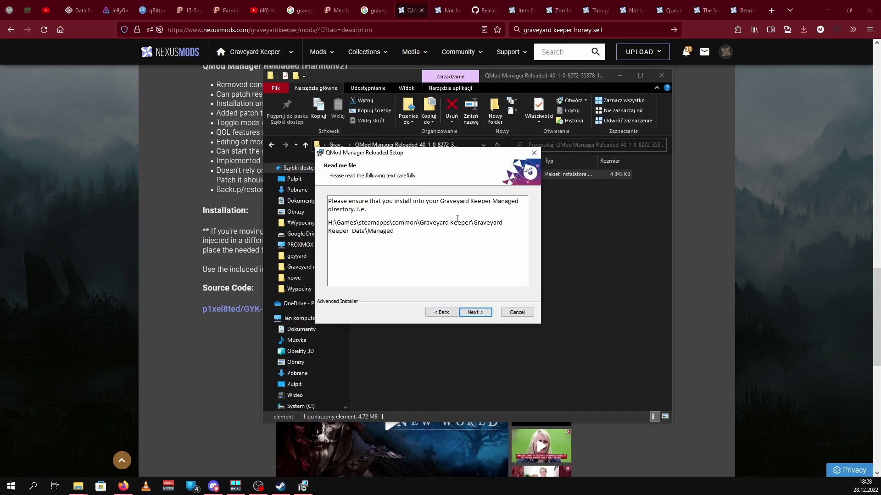
Continue past the installer's read-me and browse the destination folder to D:\Games SteamLibrary\steamapps\common.
drag(398, 231, 438, 246)
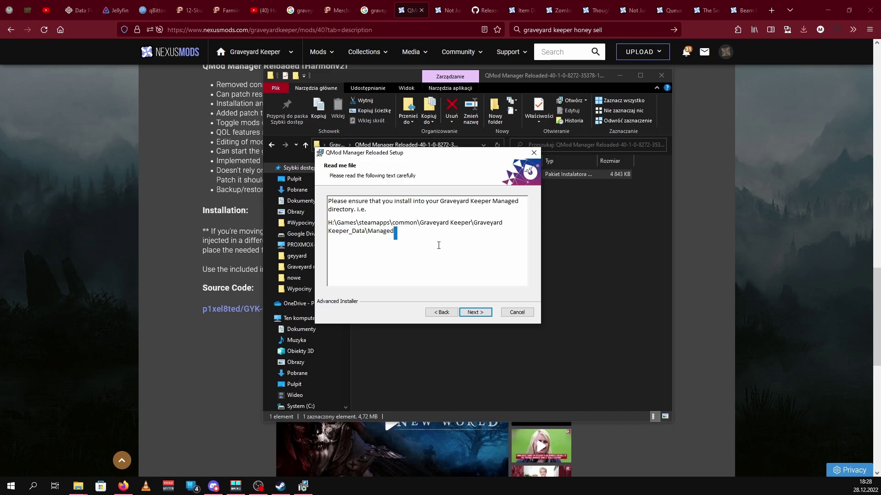
click(476, 314)
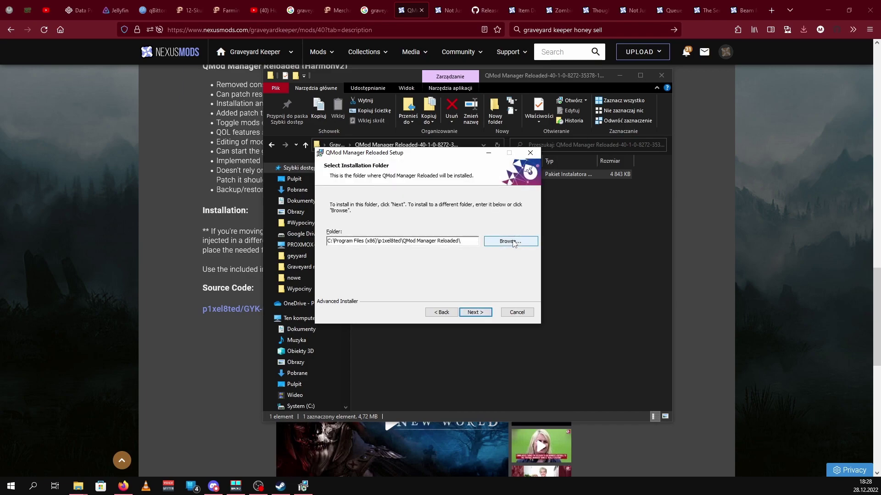
click(514, 242)
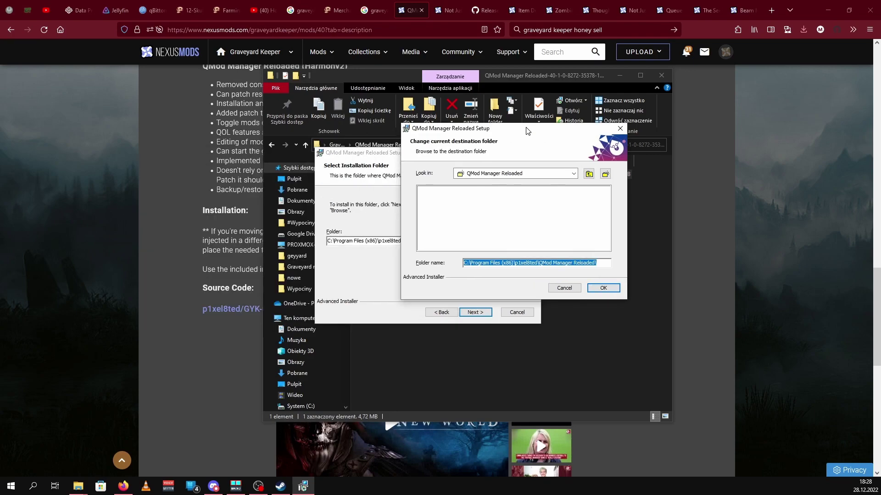
click(516, 175)
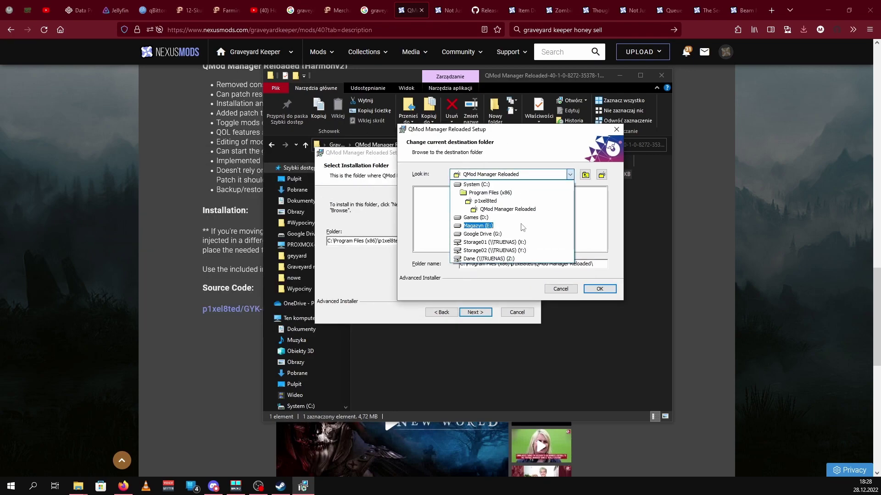
click(474, 217)
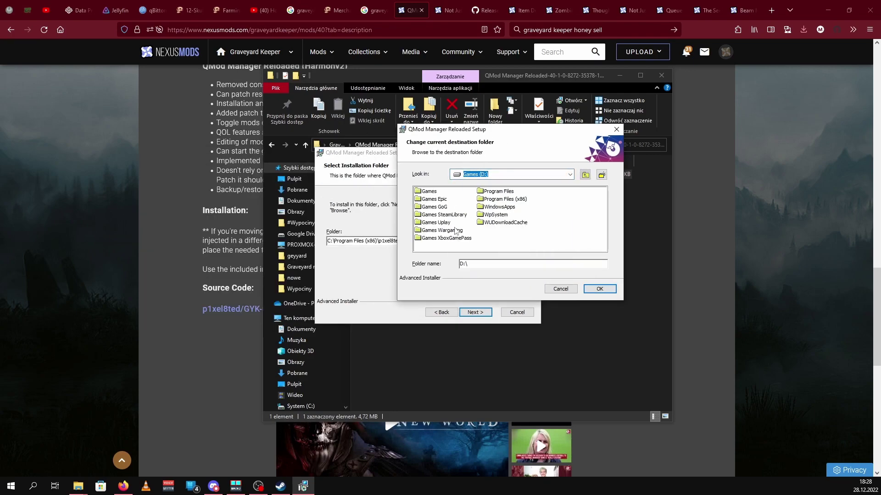
click(428, 191)
click(445, 223)
double_click(444, 215)
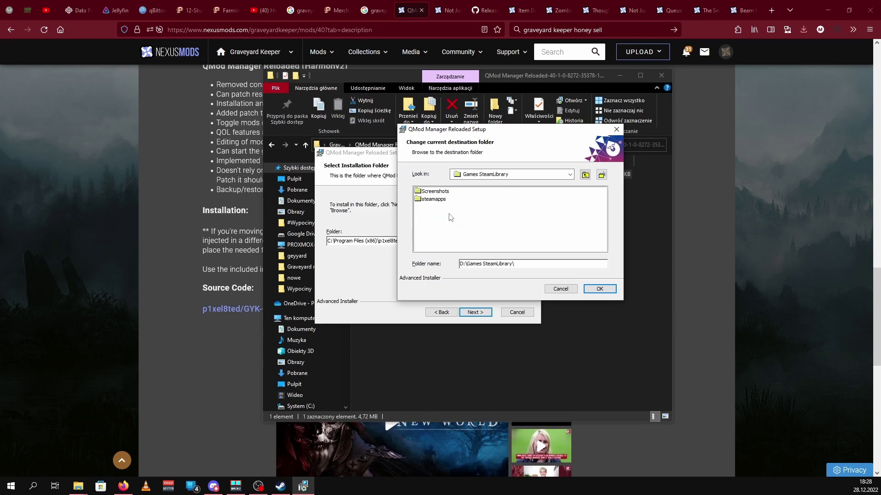
double_click(444, 201)
double_click(431, 192)
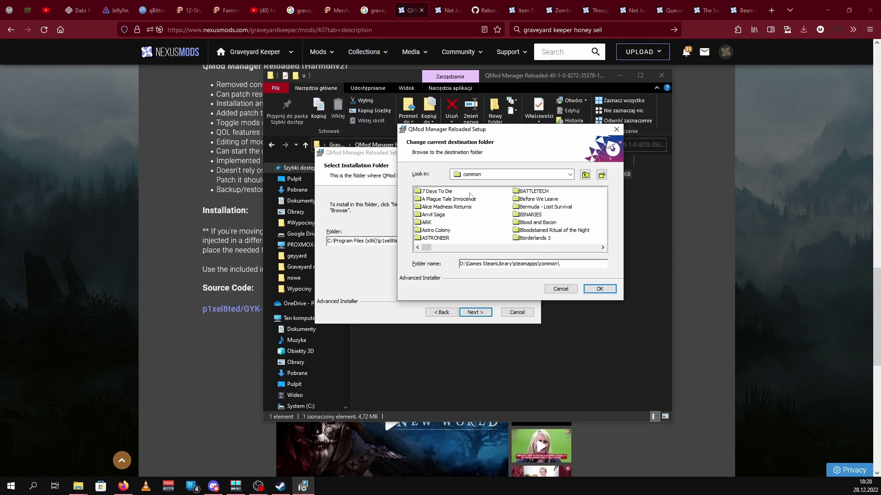
Set the installation destination to the Managed folder inside Graveyard Keeper\Graveyard Keeper_Data.
click(603, 248)
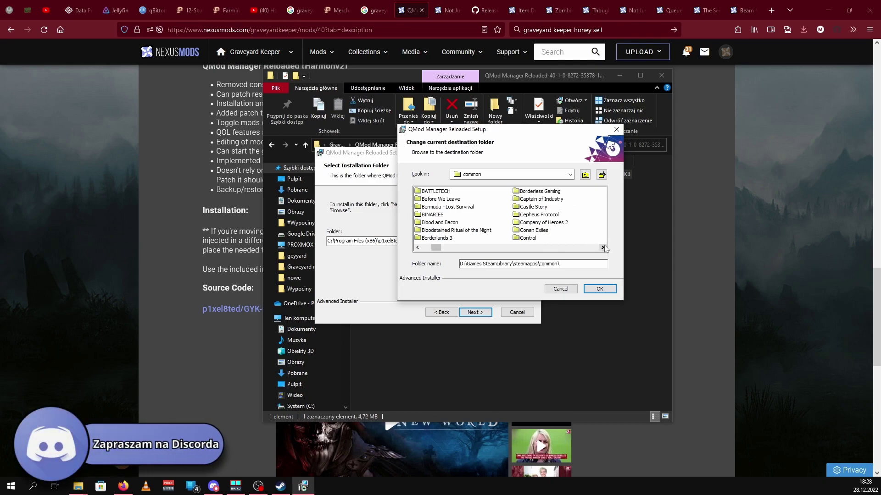
click(550, 214)
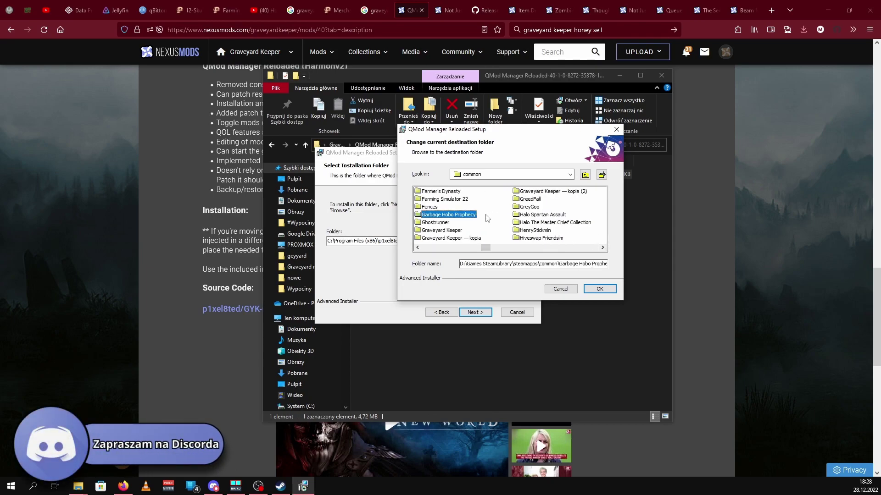
double_click(442, 230)
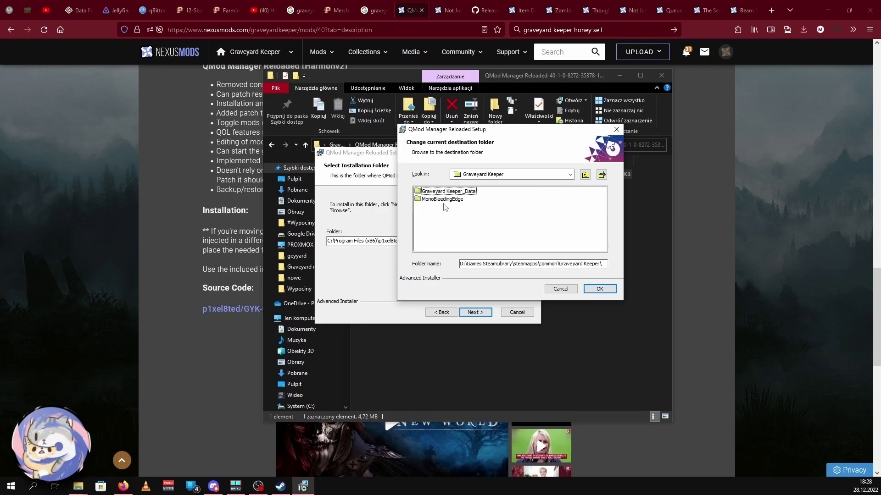
double_click(451, 191)
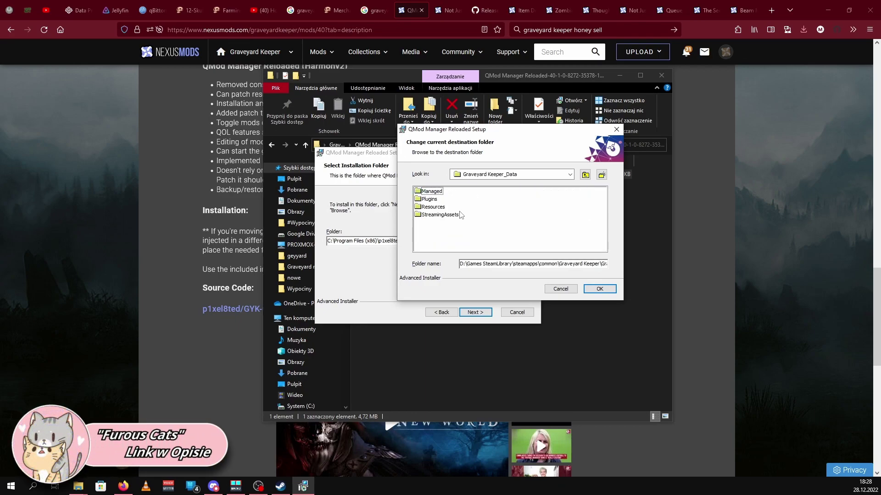
double_click(433, 192)
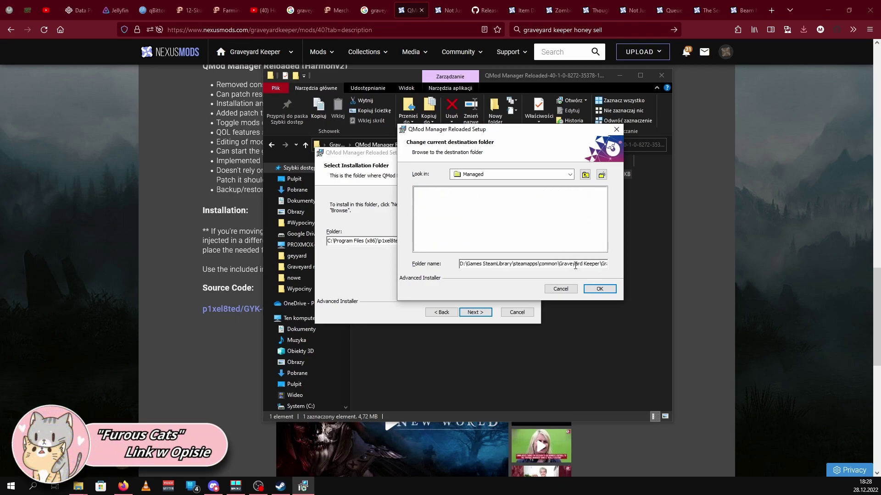
click(599, 289)
Install QMod Manager Reloaded into the chosen folder and finish the setup wizard with launching the manager enabled.
click(476, 312)
click(478, 313)
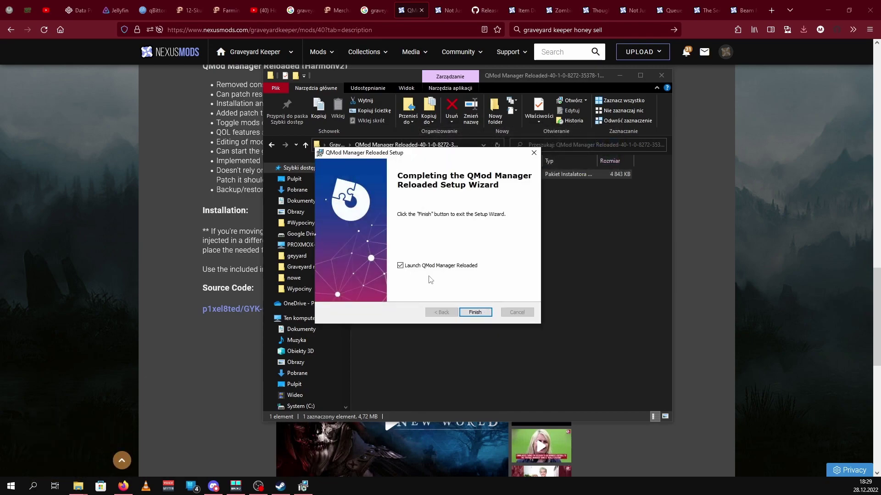
click(475, 311)
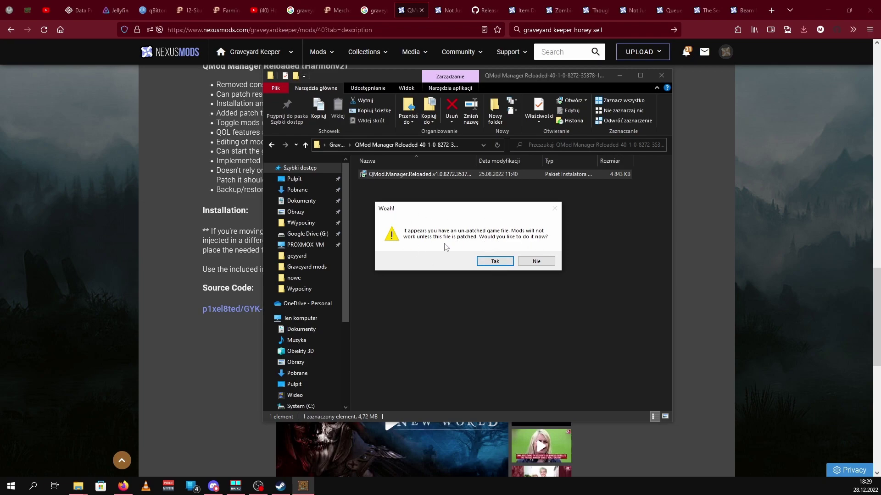
Patch the un-patched game file, agreeing to remove the intros permanently and to apply the mod patch.
click(494, 262)
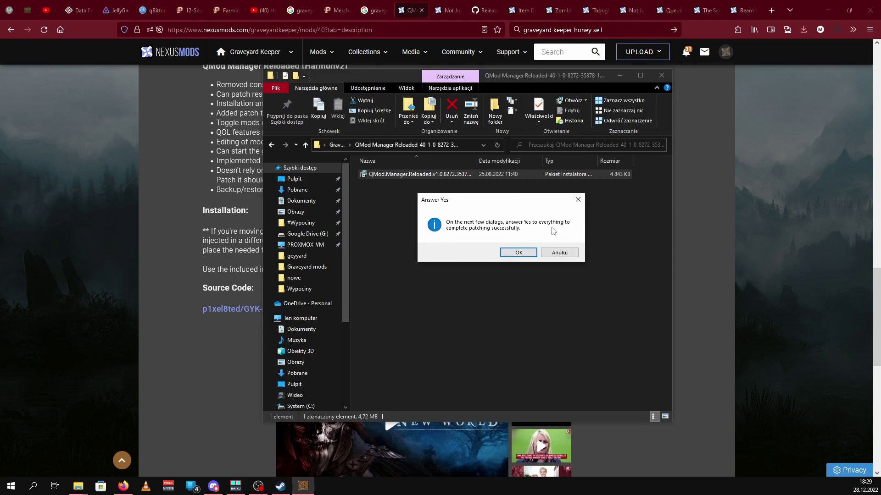
click(519, 253)
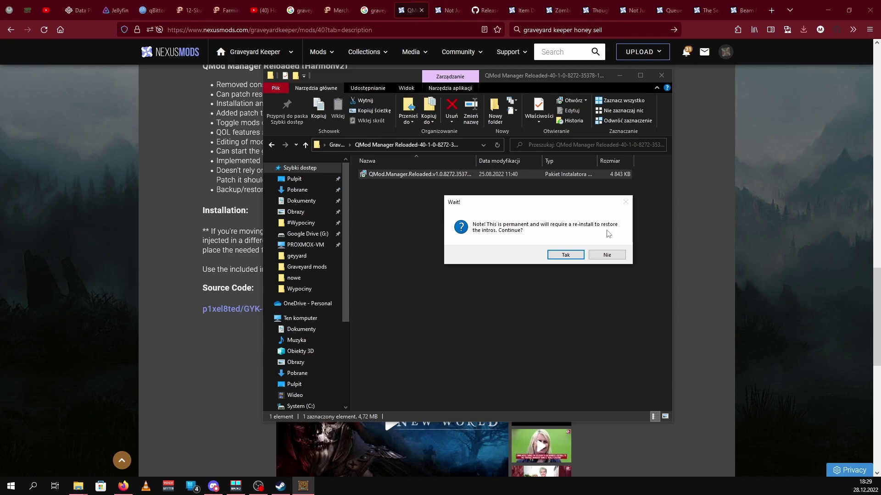
click(598, 256)
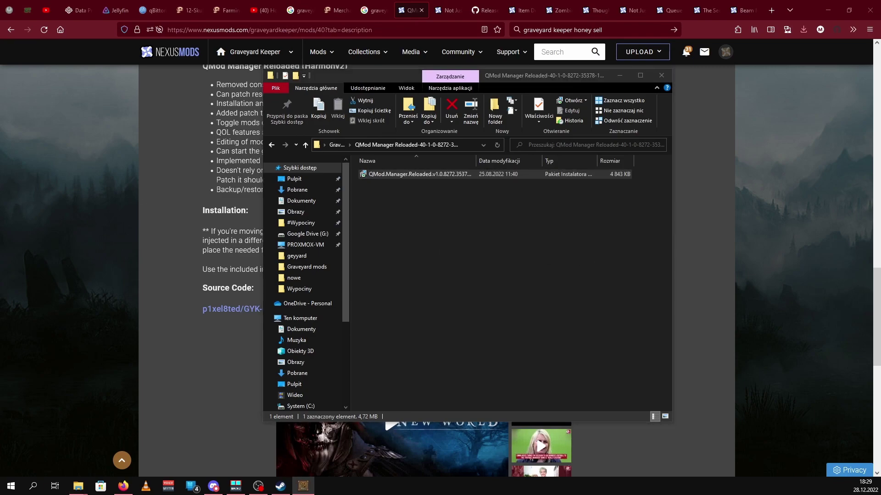
key(Return)
click(536, 256)
click(518, 251)
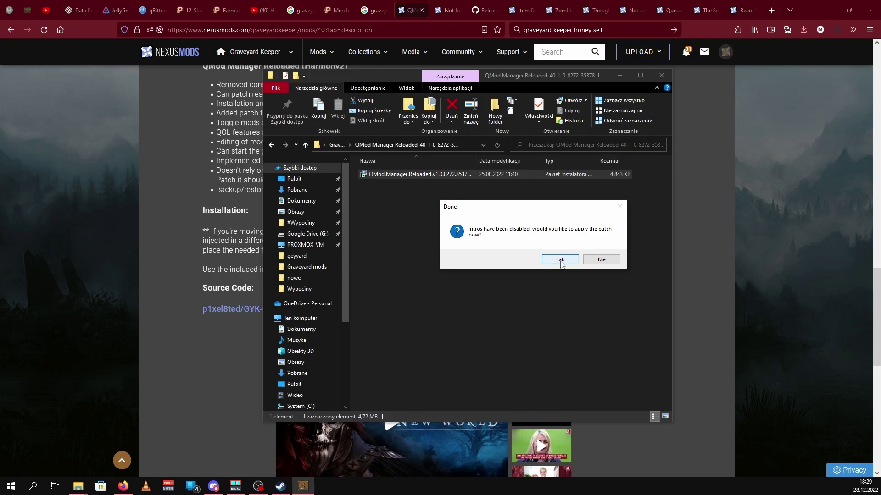
click(560, 259)
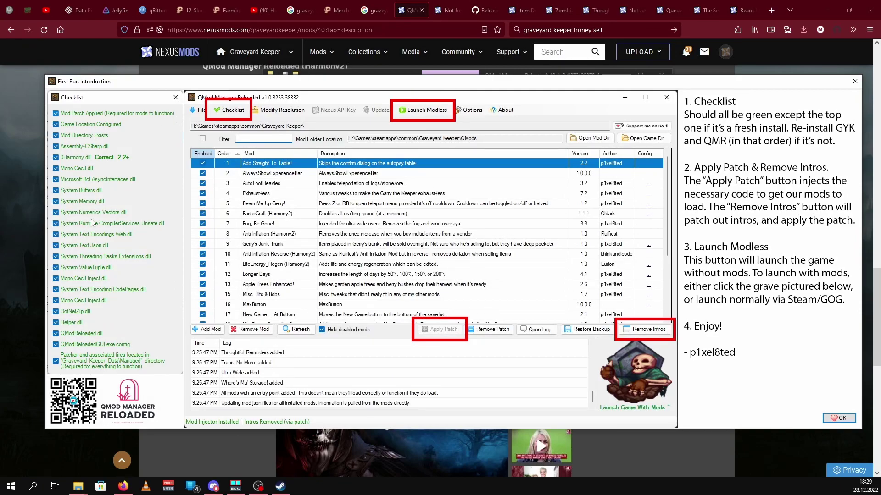
Close the First Run Introduction and review the earliest entries in the manager's log.
key(Return)
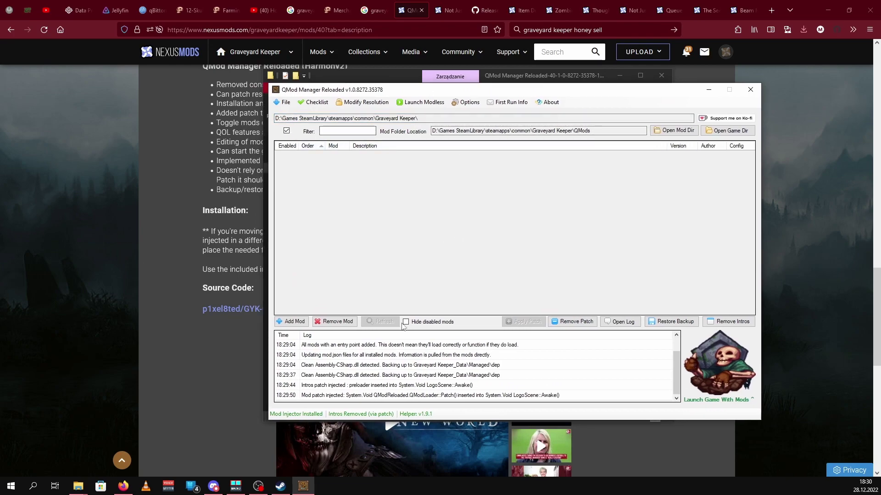
scroll(420, 370, up, 1)
click(336, 345)
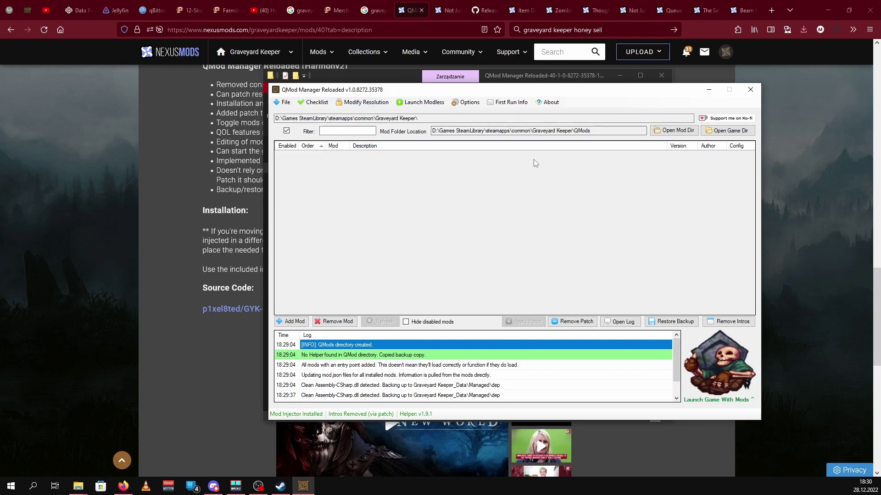
drag(572, 95, 662, 147)
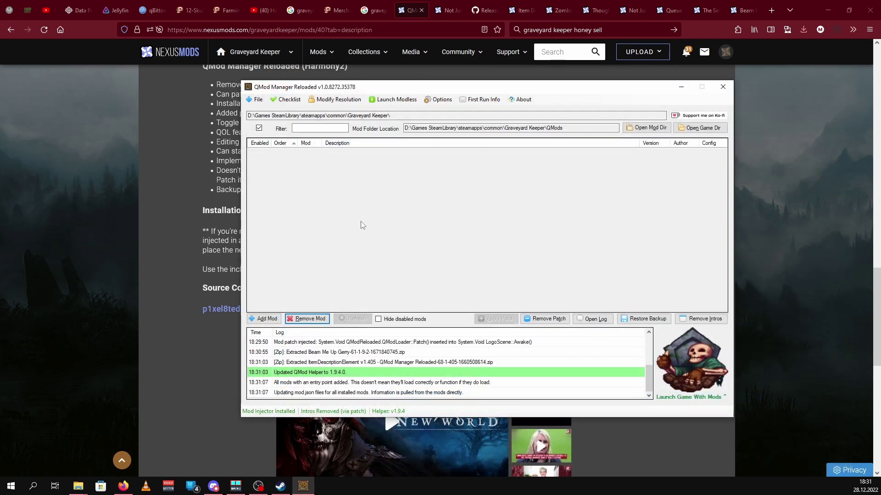
Add the Beam Me Up Gerry zip from the Mody folder in Graveyard mods to the mod manager.
click(264, 319)
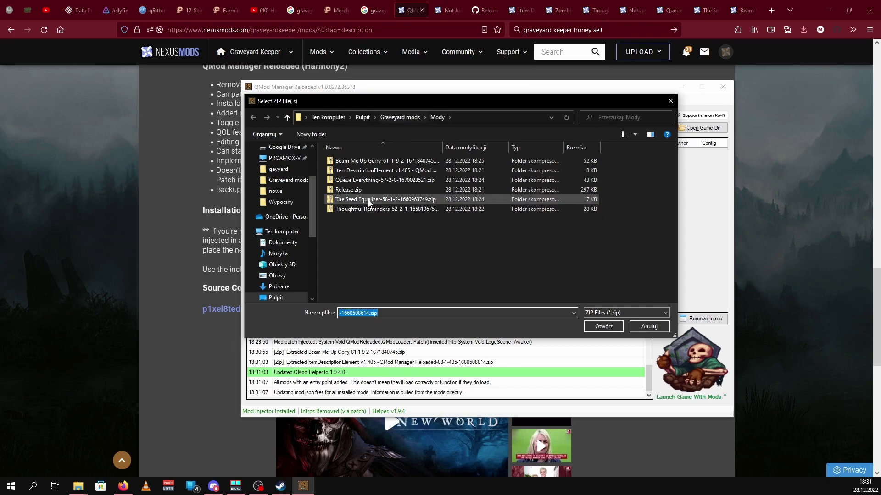
click(400, 117)
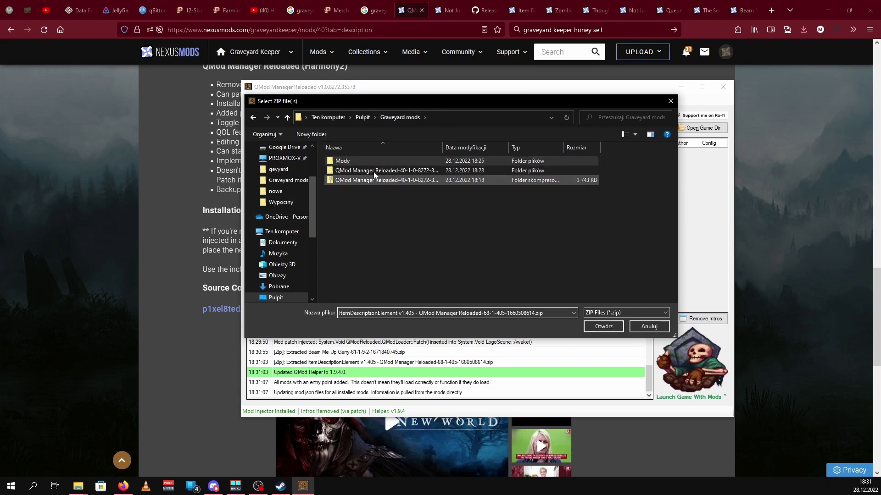
double_click(351, 163)
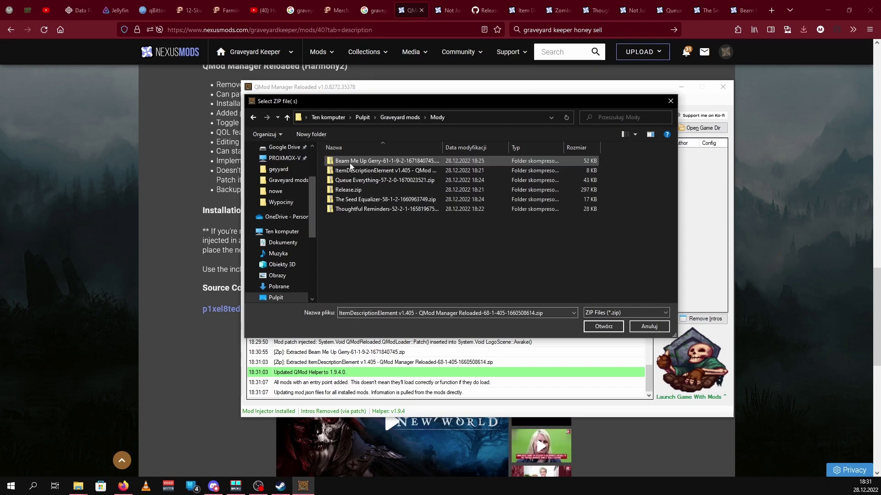
click(405, 159)
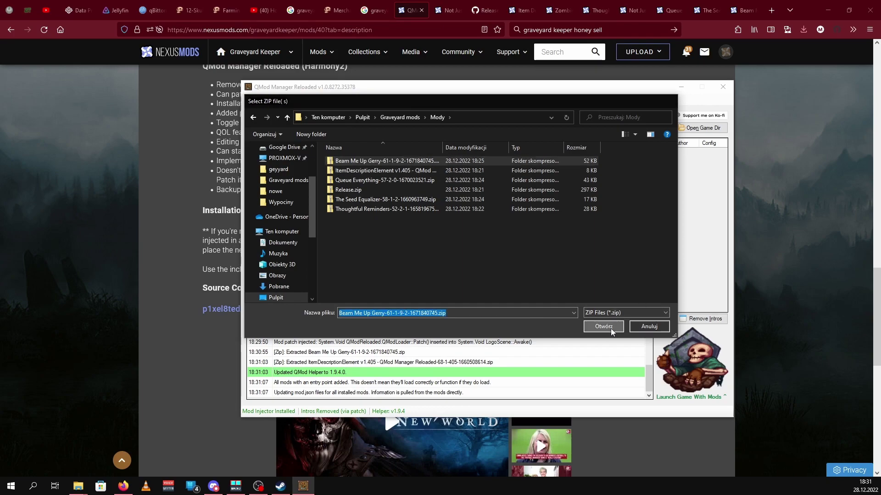
click(609, 327)
click(472, 276)
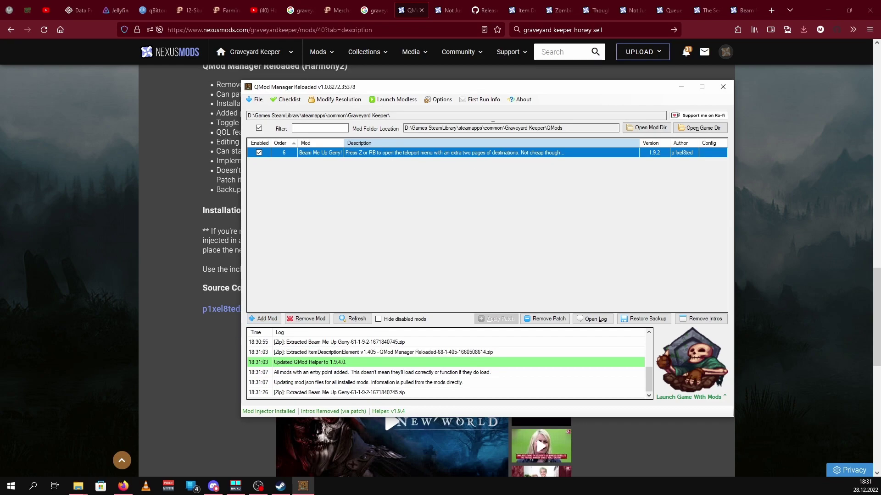
Add the ItemDescriptionElement, Queue Everything, Release.zip, The Seed Equalizer and Thoughtful Reminders archives to the manager together.
click(263, 319)
click(386, 170)
ctrl+click(389, 181)
ctrl+click(392, 198)
ctrl+click(392, 191)
ctrl+click(395, 208)
click(603, 326)
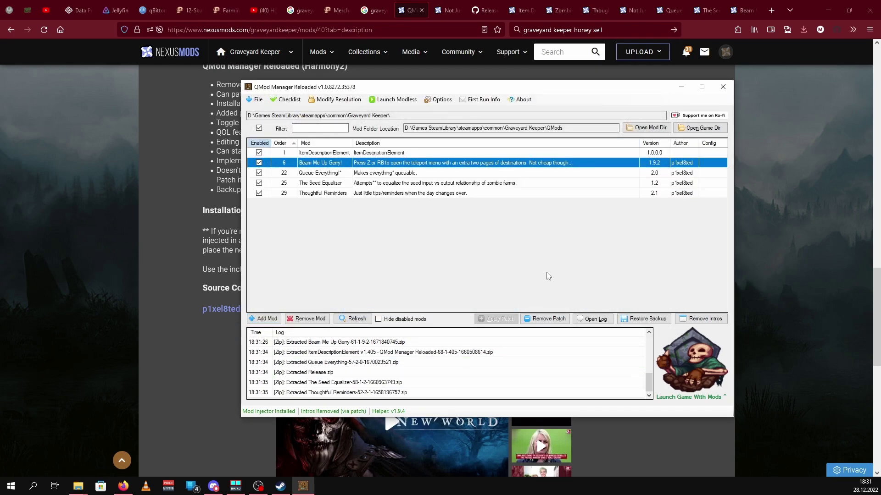
Go through the installed mods in the list and examine each one's name and description.
click(346, 173)
click(348, 182)
click(350, 194)
click(374, 154)
click(380, 163)
click(387, 174)
click(388, 184)
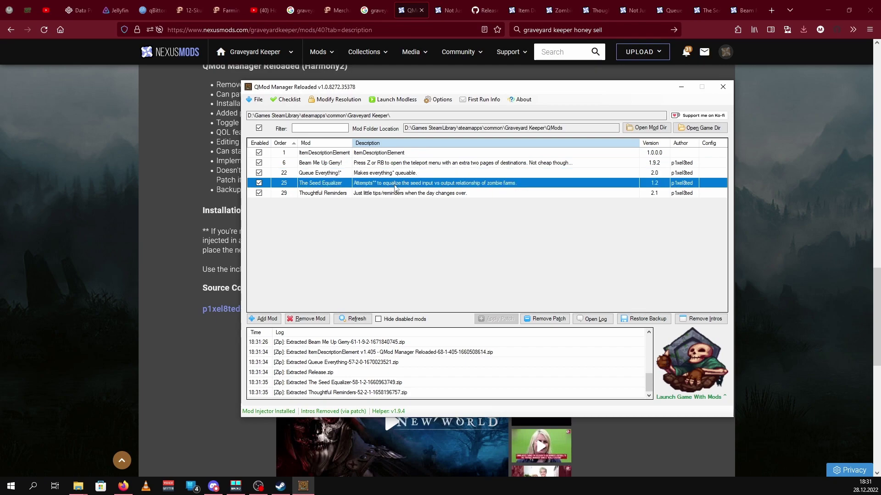
click(398, 194)
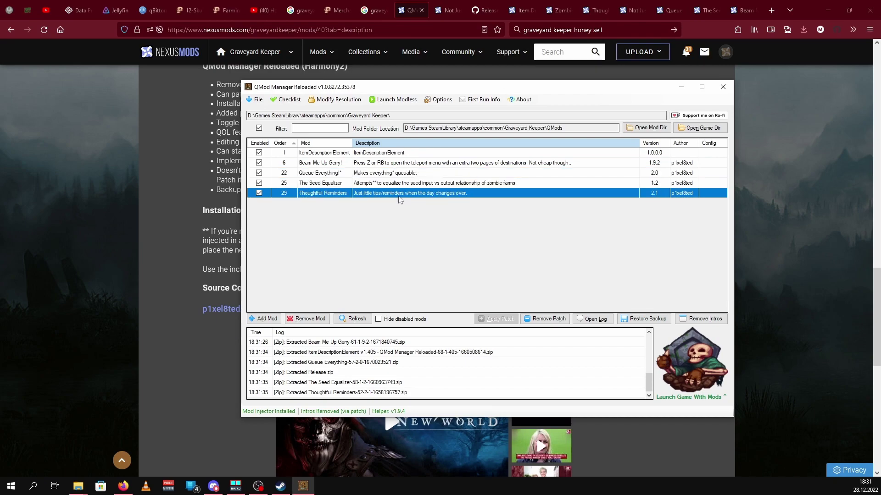
click(435, 163)
click(436, 172)
click(438, 182)
click(440, 193)
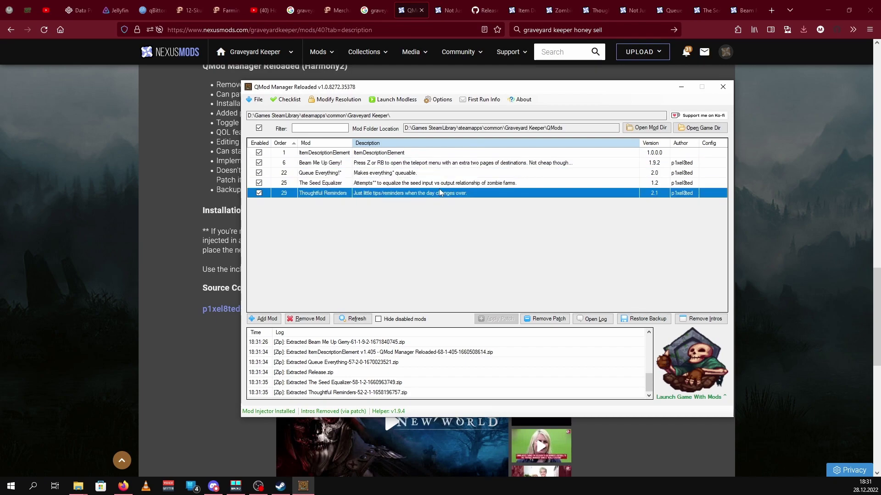
click(440, 163)
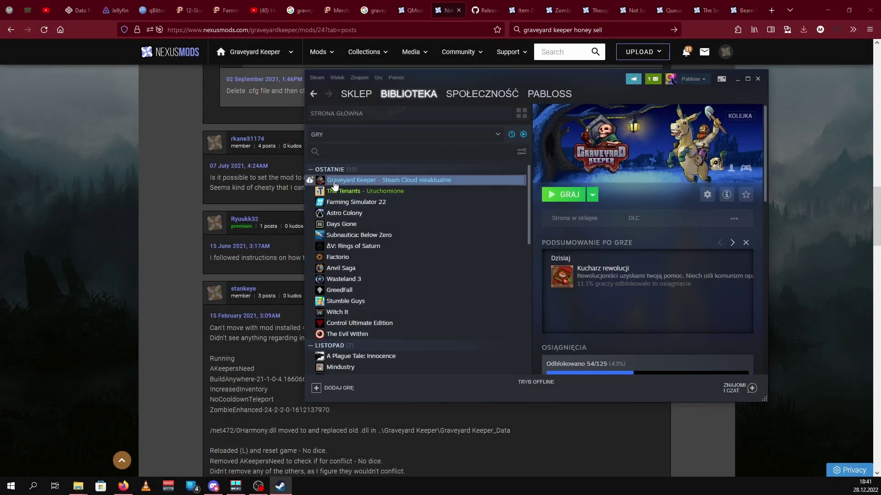
Launch Graveyard Keeper from the Steam library and open the save slot selection from the game's main menu.
click(562, 203)
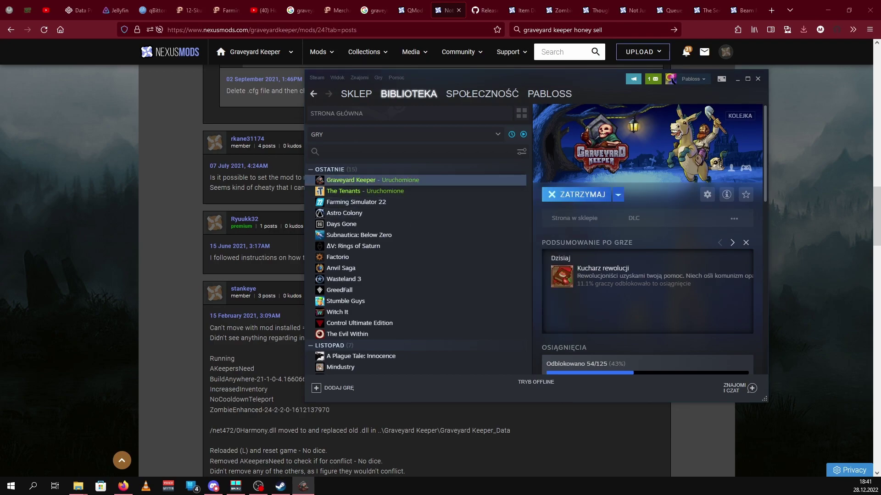
click(255, 492)
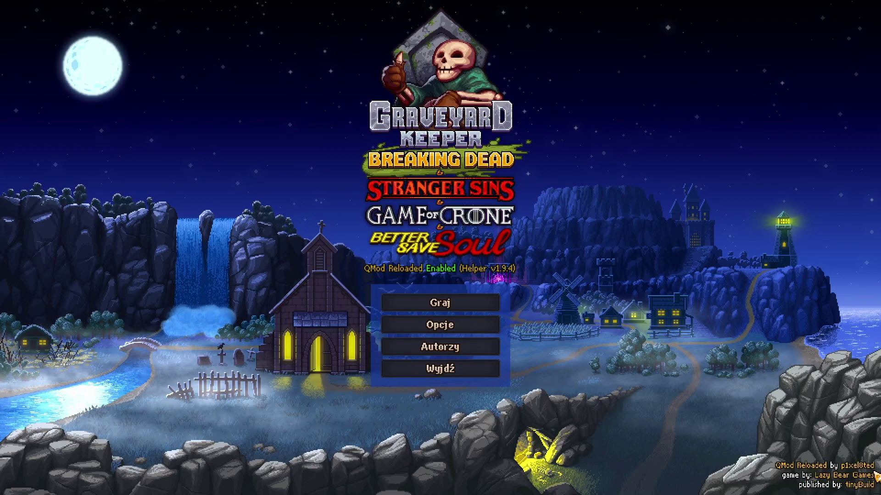
click(454, 302)
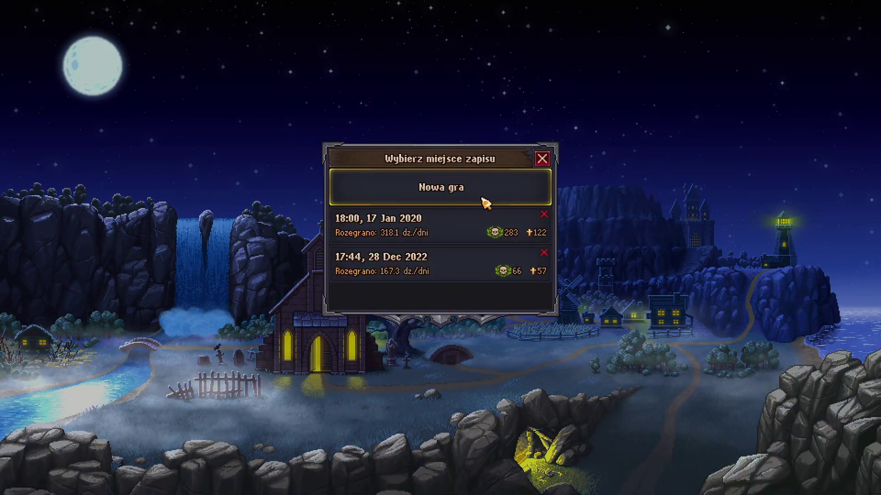
Load the save dated 17:44, 28 Dec 2022 and walk the character into the room with the oven to collect the bread.
click(412, 275)
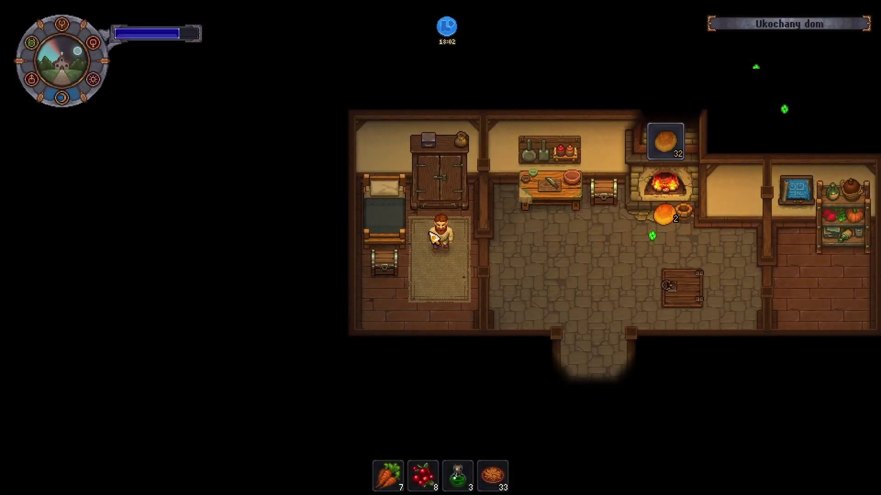
key(d)
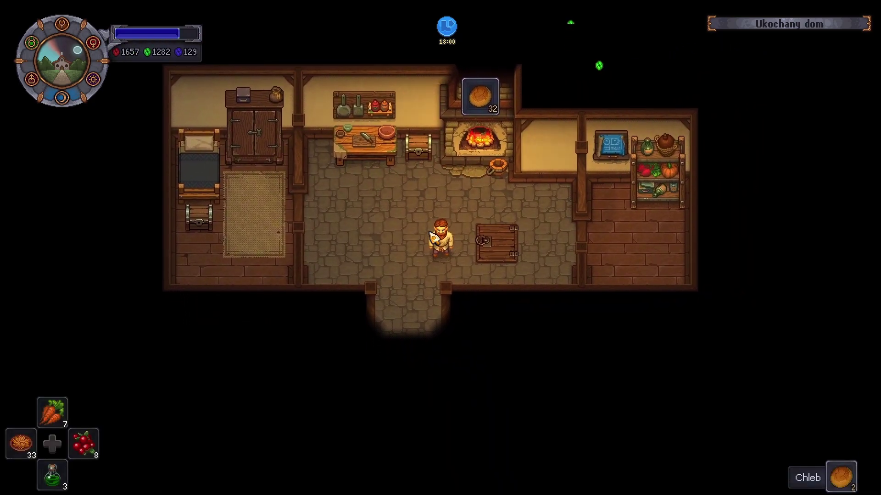
Examine the character's inventory with its item description and the Postacie page, and close the character screen from the Bohater page.
key(Tab)
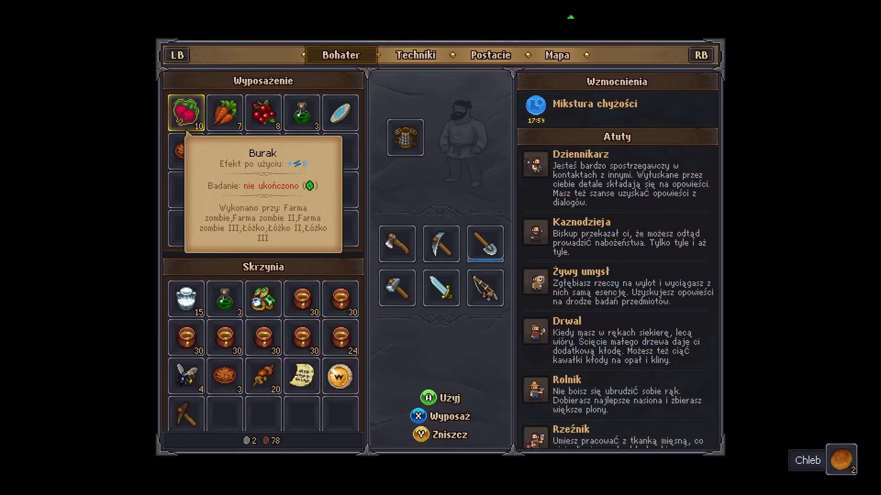
key(e)
key(e)
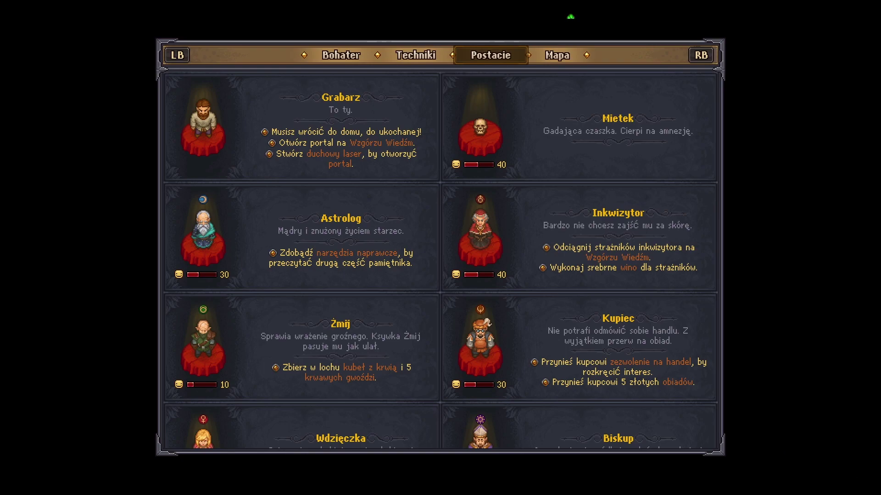
key(q)
key(q)
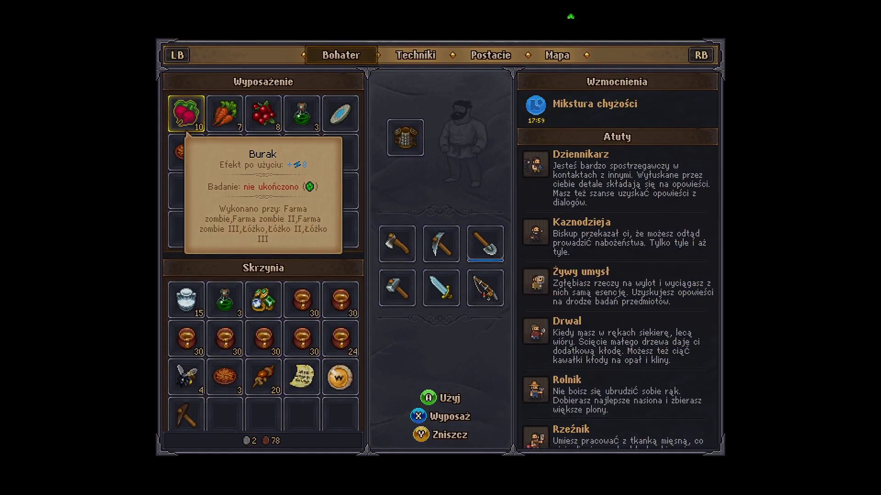
key(Tab)
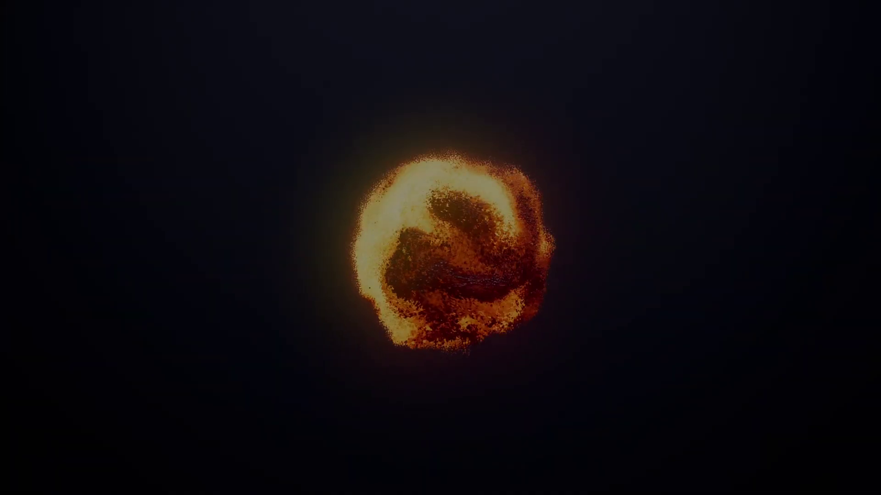